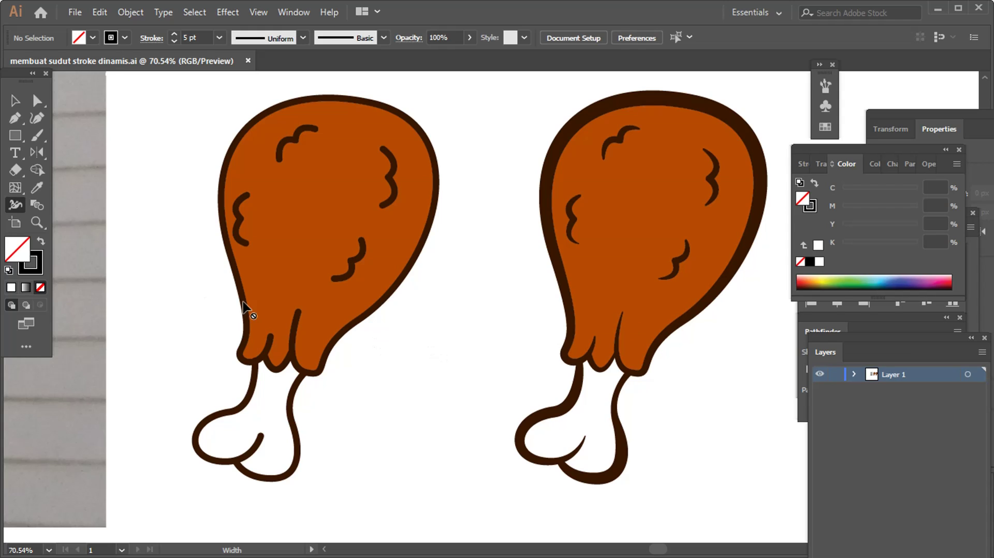
# Step: Select the Width Tool and open the Stroke panel from the Window menu
pyautogui.click(15, 206)
pyautogui.click(152, 38)
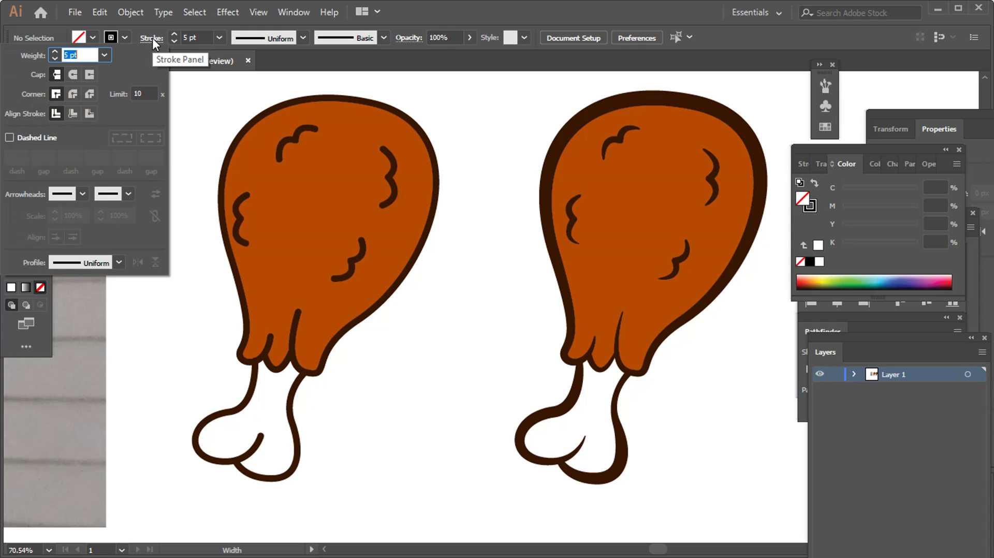
pyautogui.click(300, 14)
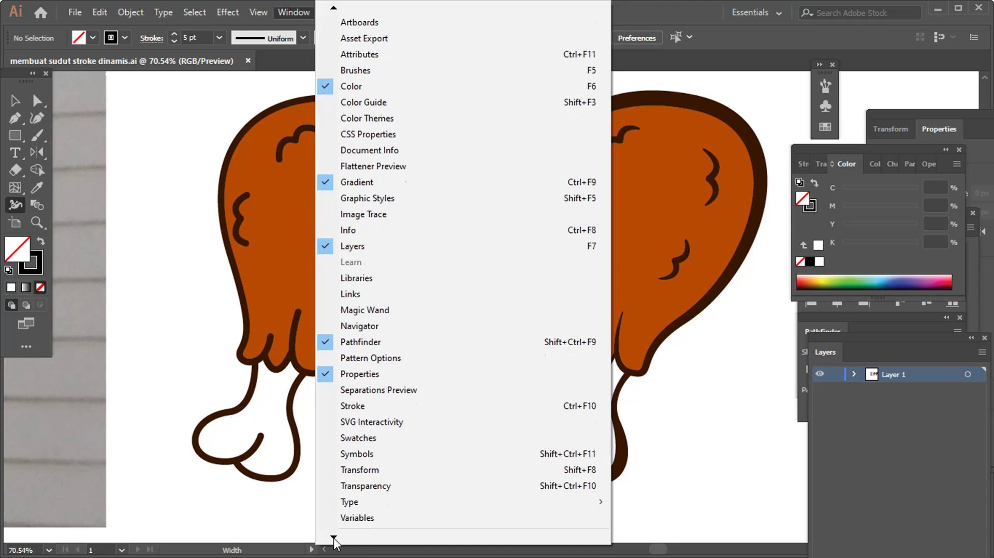
pyautogui.moveTo(333, 536)
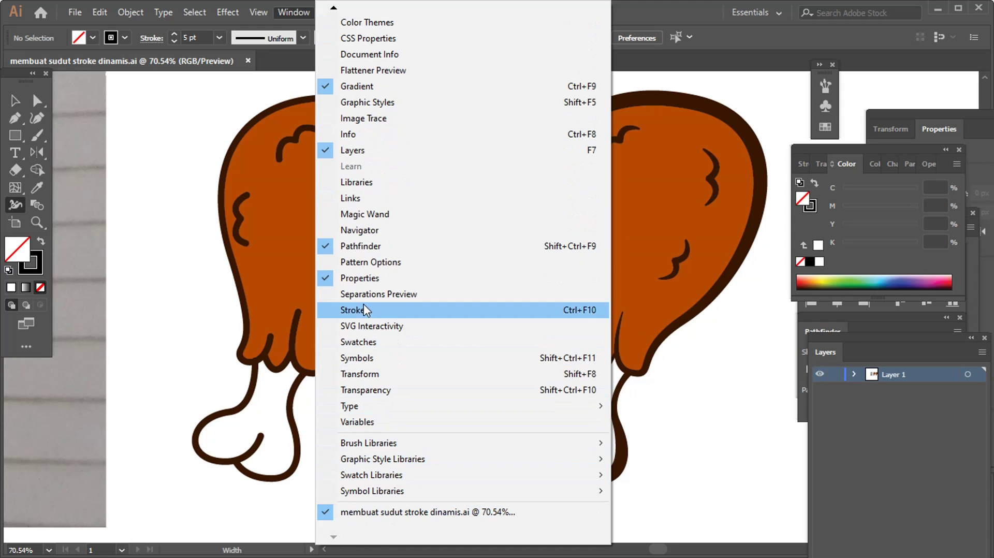
pyautogui.click(364, 307)
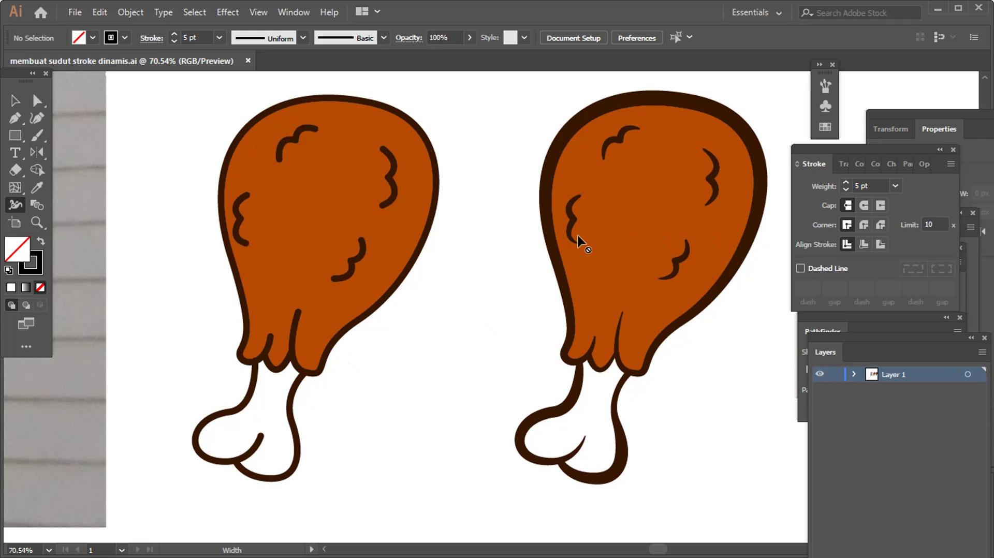
pyautogui.moveTo(654, 222); pyautogui.dragTo(555, 237)
pyautogui.press('z')
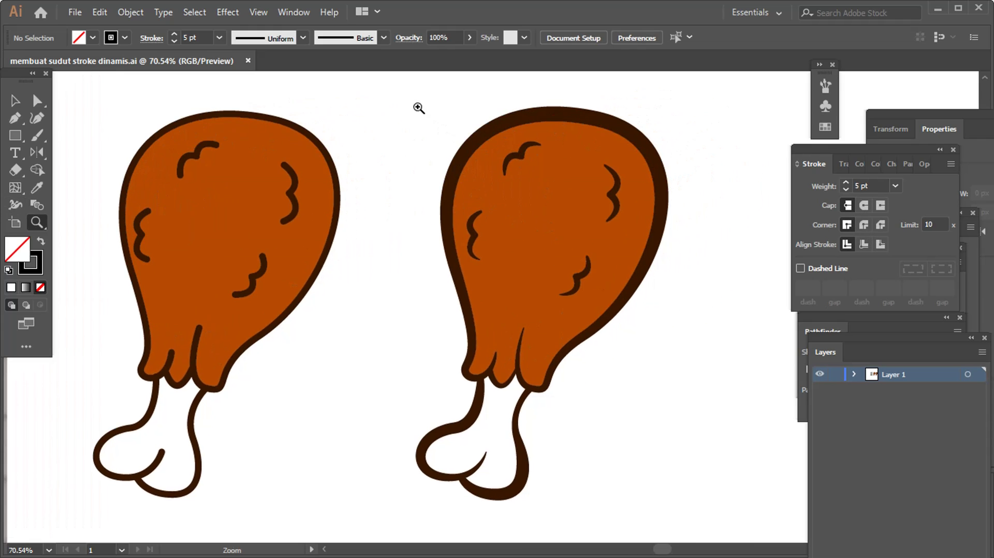
pyautogui.moveTo(418, 107); pyautogui.dragTo(605, 411)
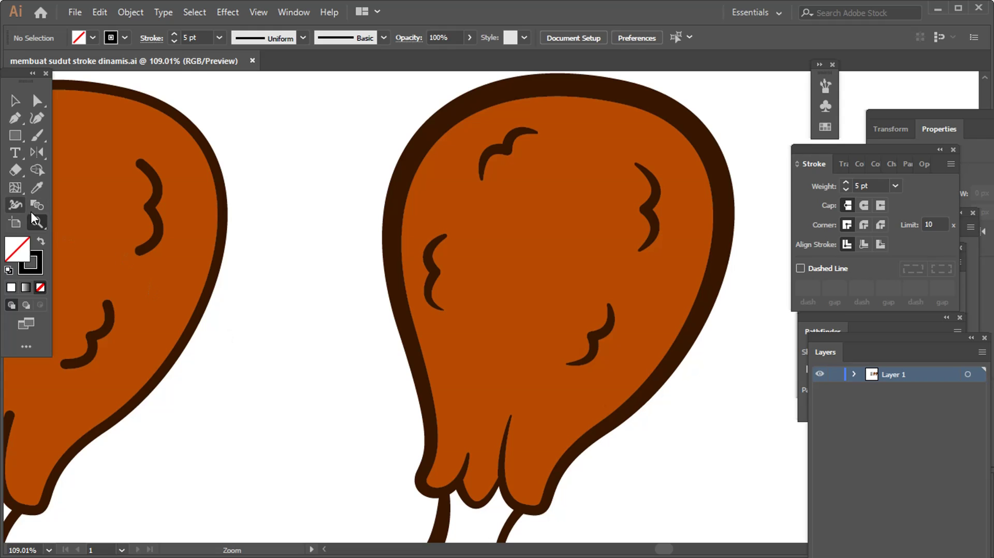
pyautogui.scroll(-2, 449, 332)
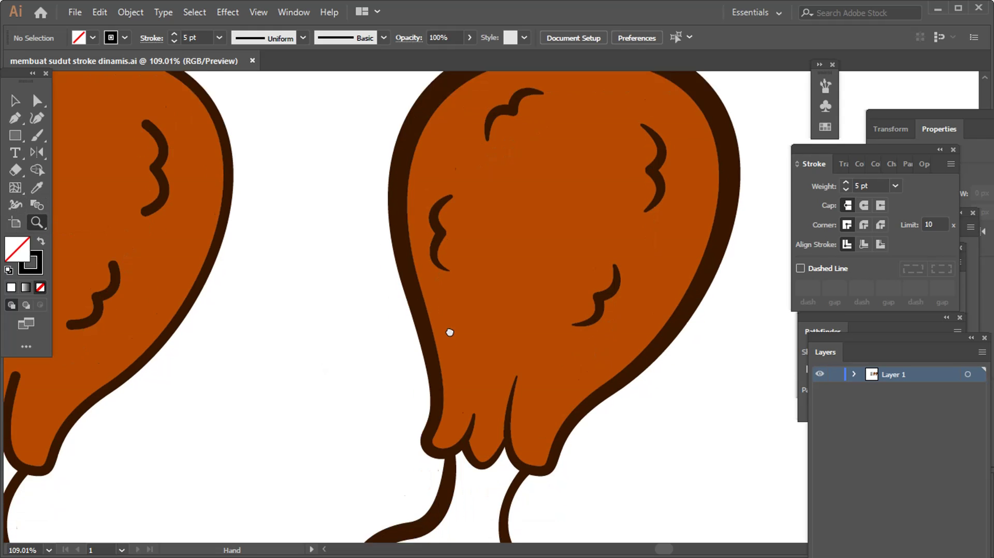
pyautogui.scroll(-2, 491, 326)
pyautogui.click(544, 402)
pyautogui.keyDown('alt'); pyautogui.click(526, 273); pyautogui.keyUp('alt')
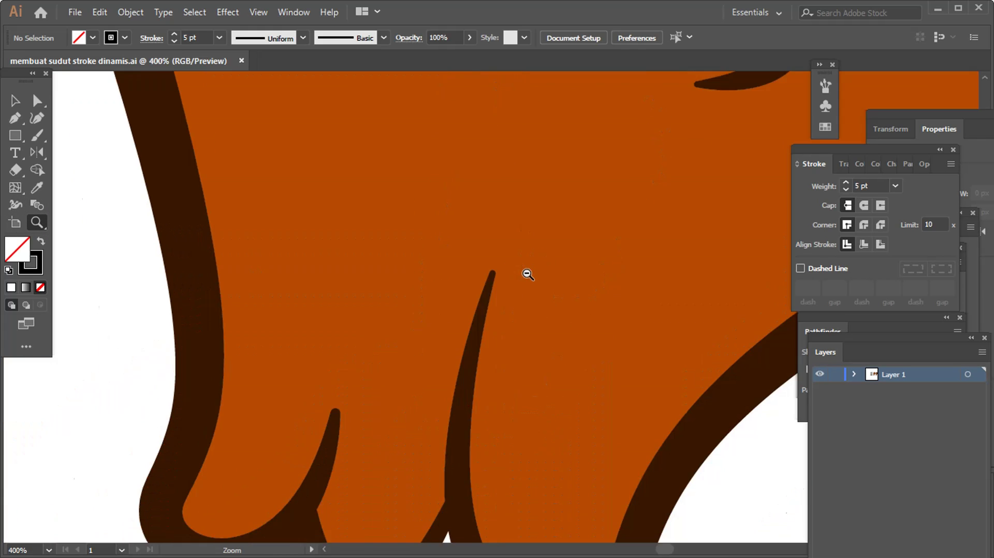
pyautogui.keyDown('alt'); pyautogui.click(522, 300); pyautogui.keyUp('alt')
pyautogui.keyDown('alt'); pyautogui.click(490, 328); pyautogui.keyUp('alt')
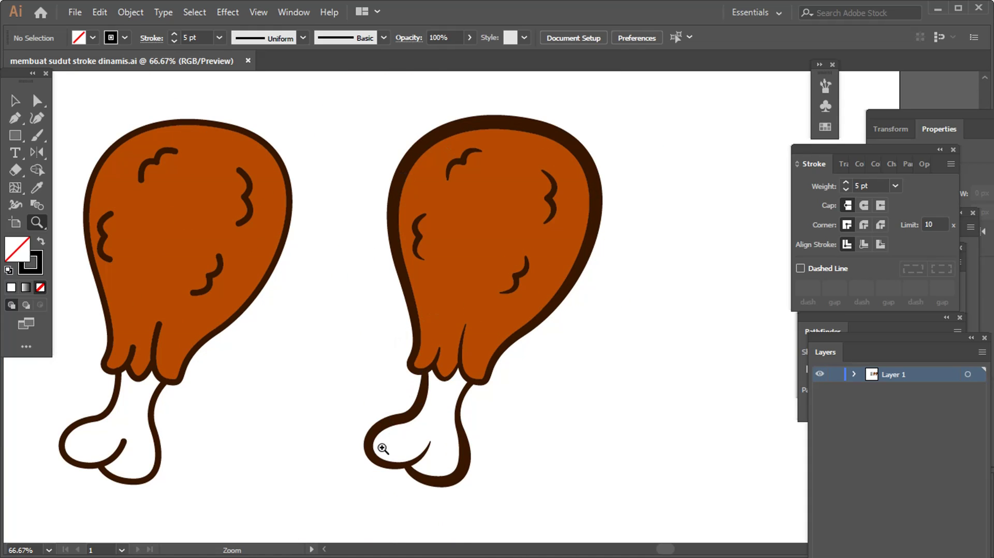
pyautogui.keyDown('alt'); pyautogui.click(523, 369); pyautogui.keyUp('alt')
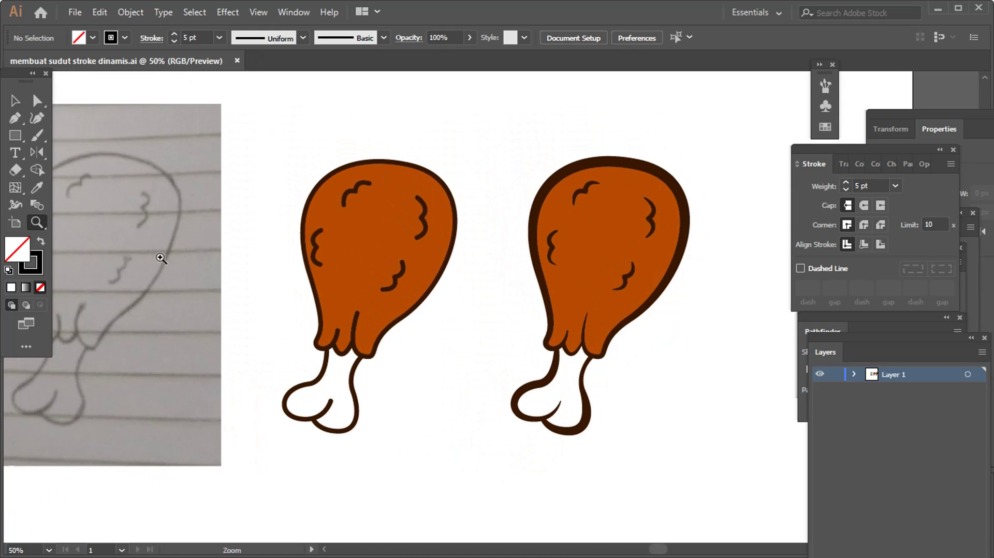
pyautogui.click(19, 210)
# Step: Collapse the Stroke panel and pan right to show the whole pencil sketch
pyautogui.click(86, 210)
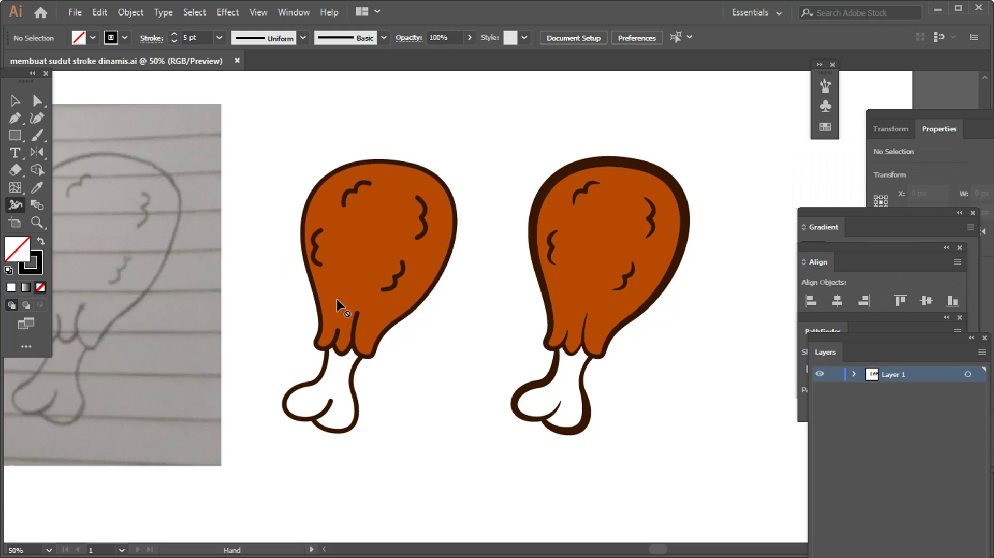
pyautogui.moveTo(337, 297); pyautogui.dragTo(472, 299)
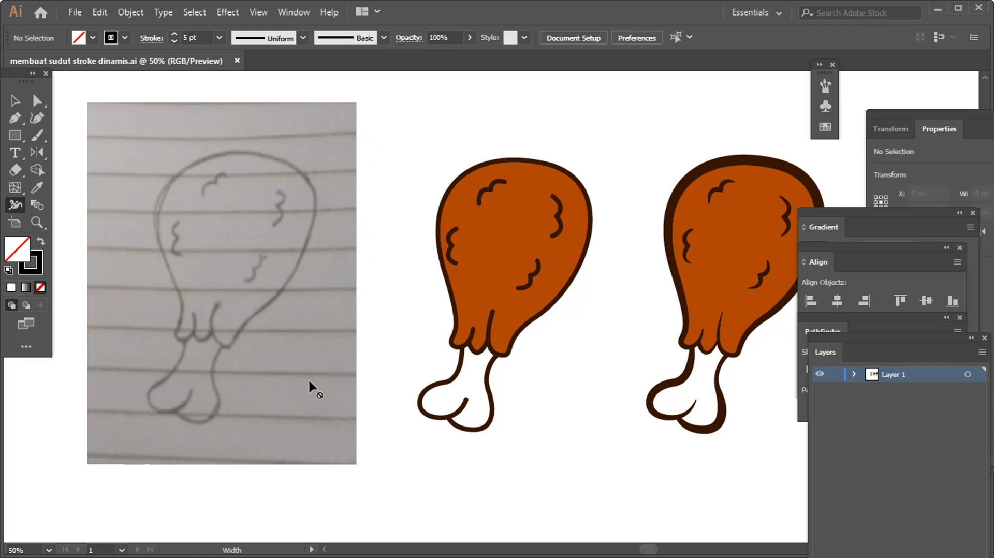
# Step: Pick the Pen tool, try a red stroke colour, and switch the Color panel to RGB
pyautogui.click(23, 119)
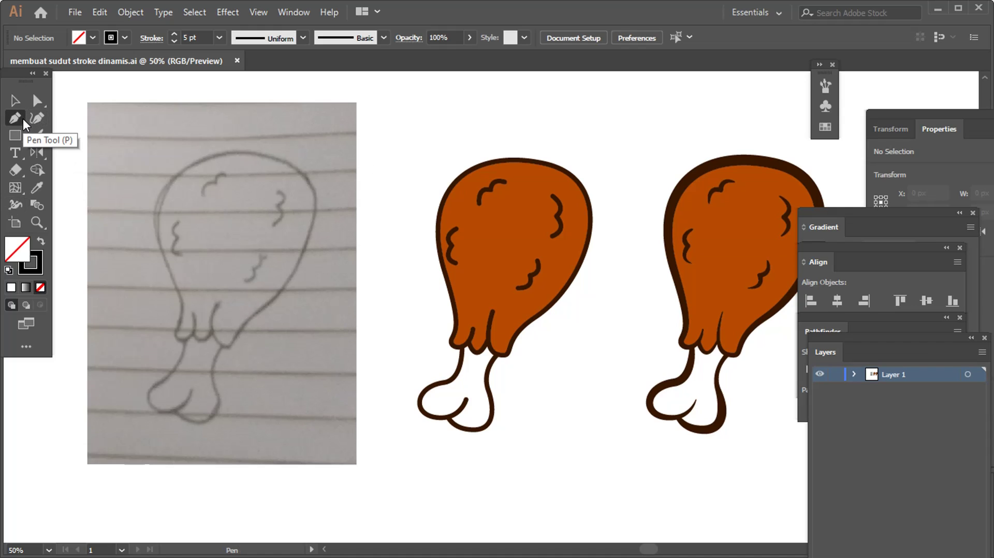
pyautogui.doubleClick(40, 269)
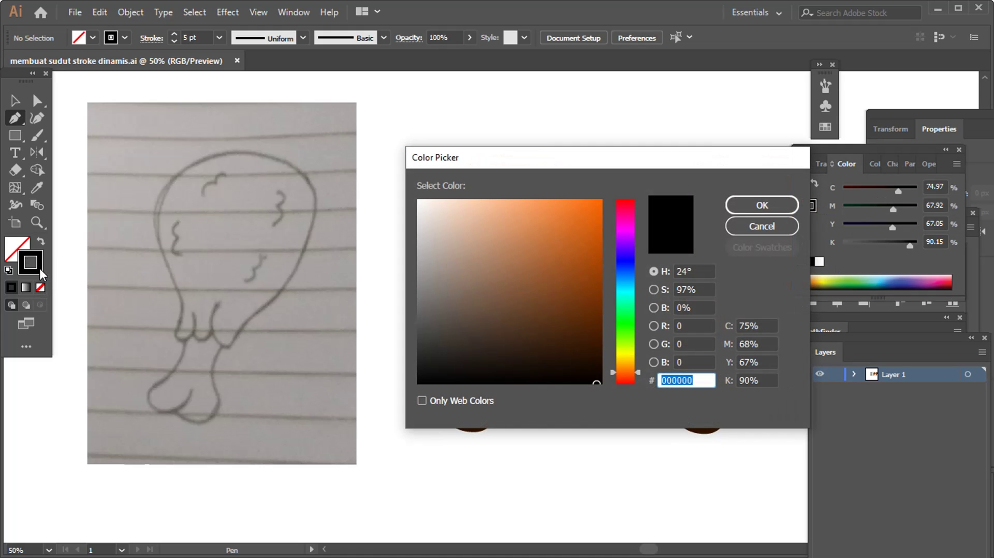
pyautogui.click(629, 207)
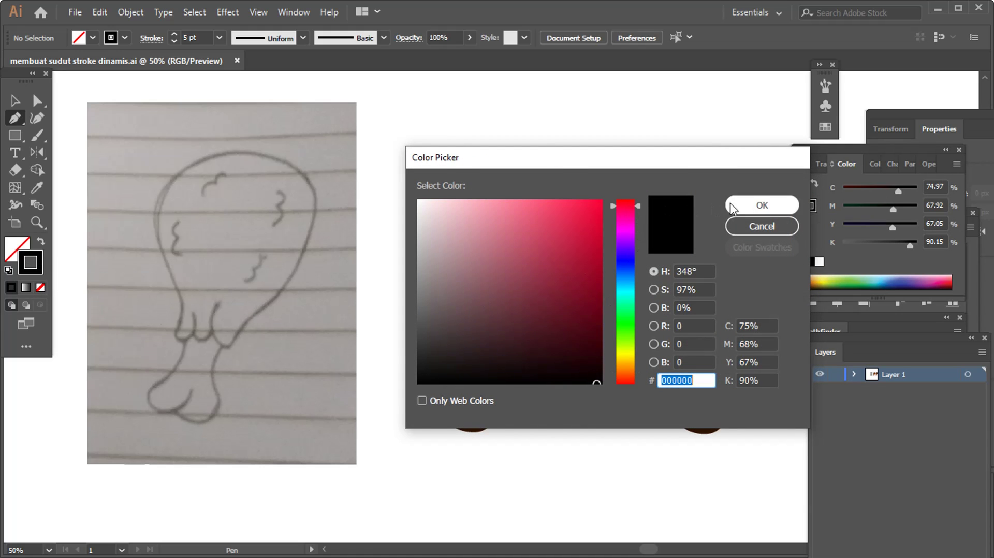
pyautogui.click(747, 204)
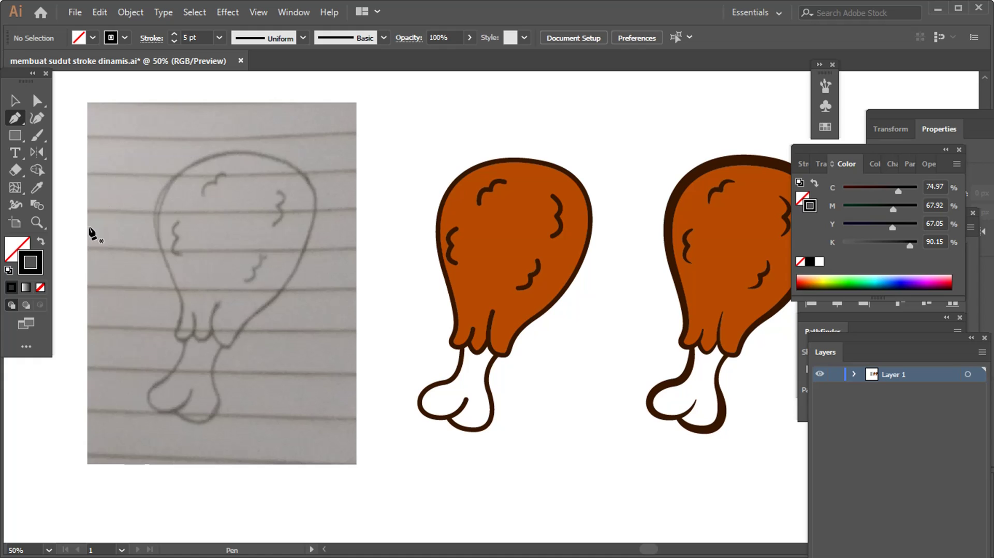
pyautogui.click(956, 165)
pyautogui.click(862, 209)
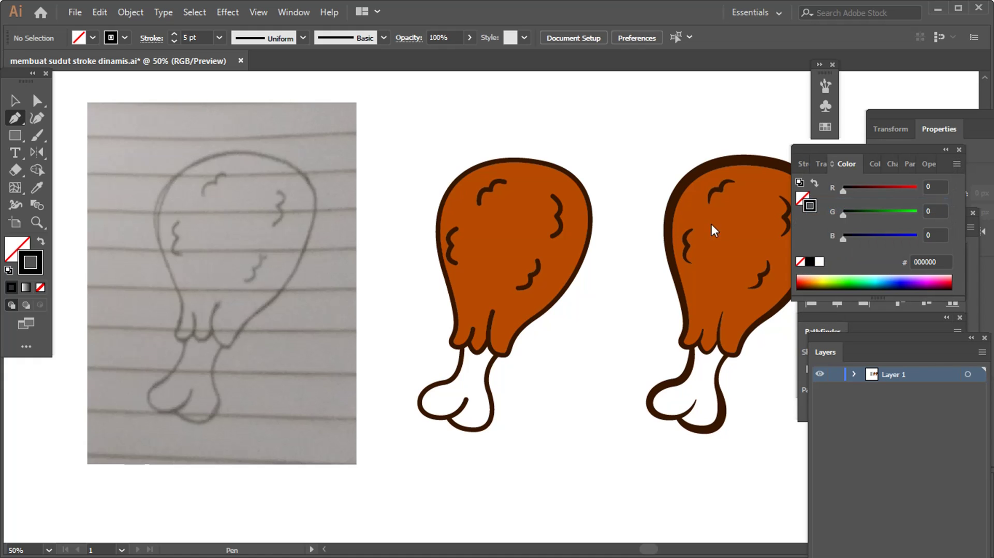
# Step: Set the stroke colour to bright pink #f90669
pyautogui.doubleClick(42, 271)
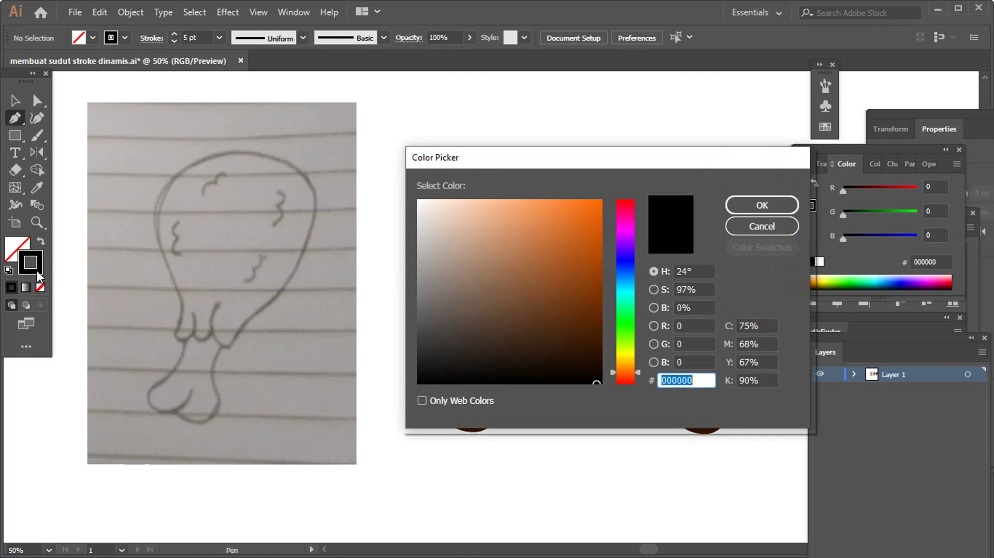
pyautogui.click(625, 215)
pyautogui.click(599, 204)
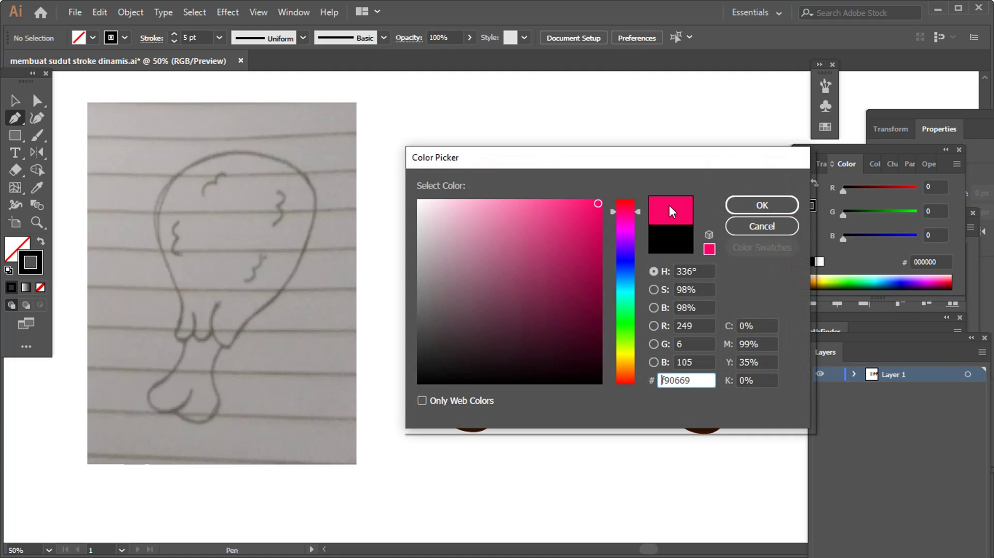
pyautogui.click(743, 207)
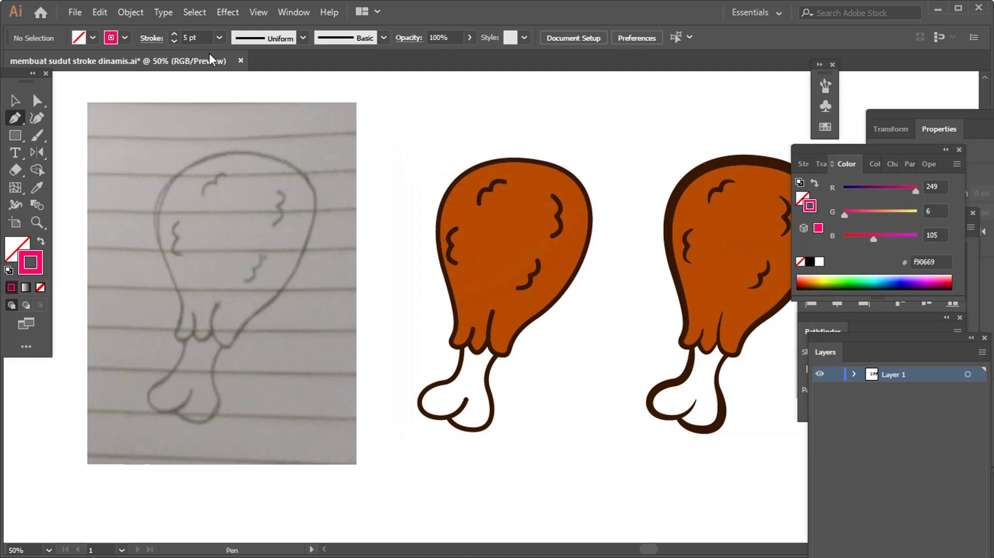
pyautogui.click(219, 37)
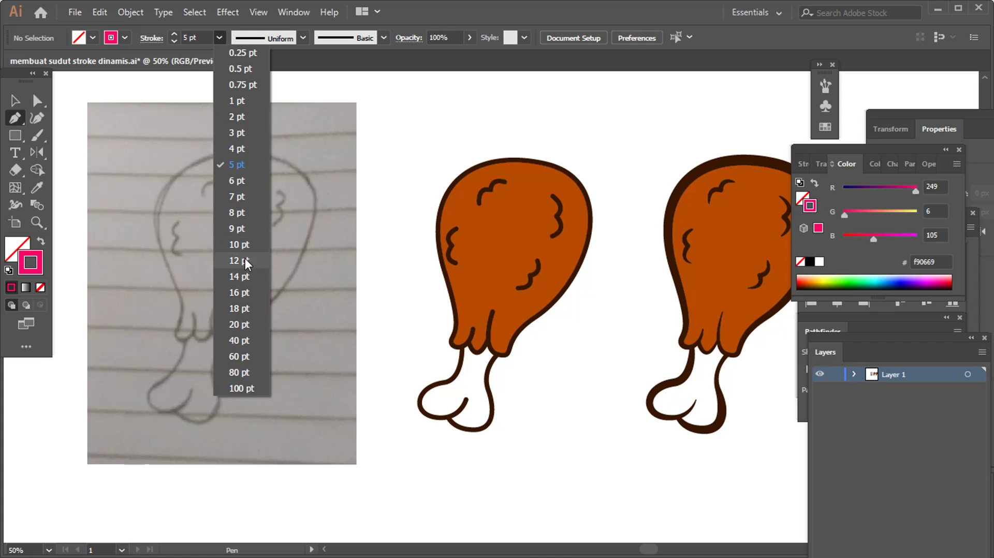
# Step: Set the stroke weight to 10 pt, discard a test line, and zoom in on the sketch
pyautogui.click(239, 245)
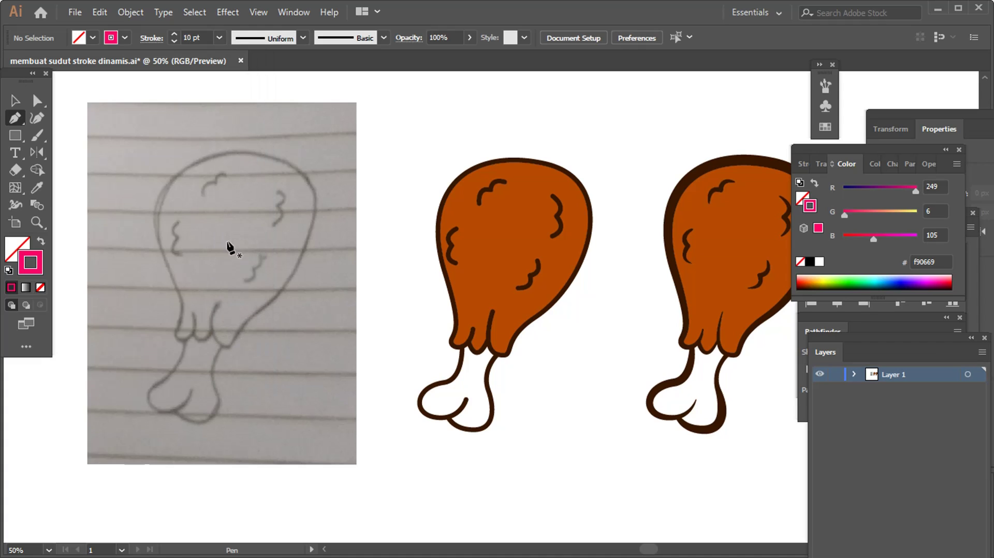
pyautogui.click(261, 274)
pyautogui.click(325, 266)
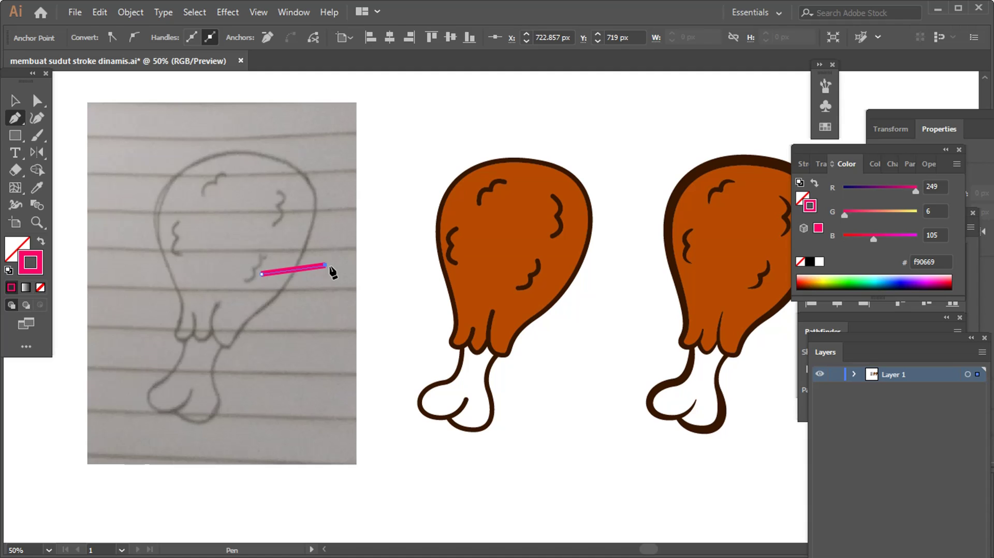
pyautogui.hotkey('ctrl', 'z')
pyautogui.hotkey('ctrl', 'z')
pyautogui.press('z')
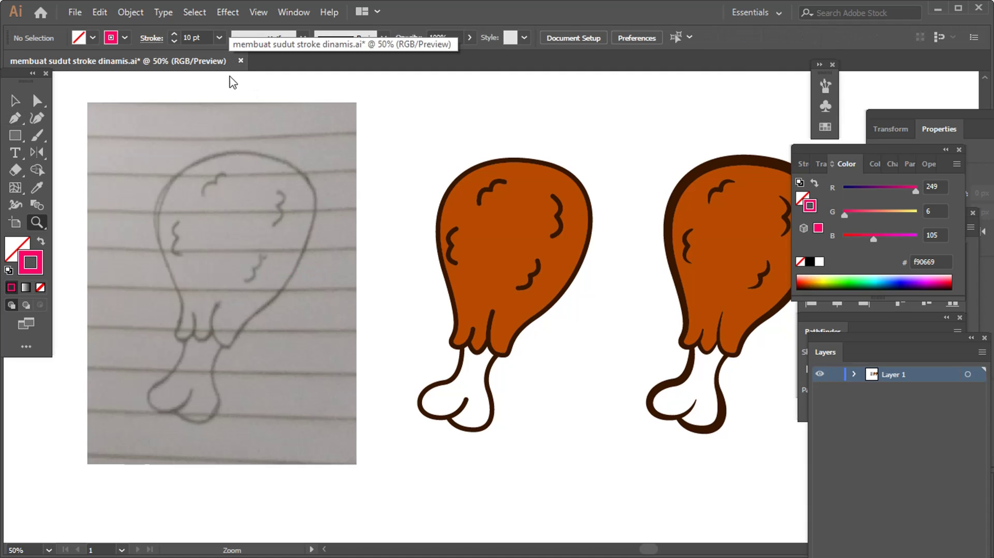
pyautogui.click(295, 262)
pyautogui.moveTo(397, 279)
pyautogui.mouseDown()
pyautogui.moveTo(326, 244)
pyautogui.moveTo(324, 260)
pyautogui.mouseUp()
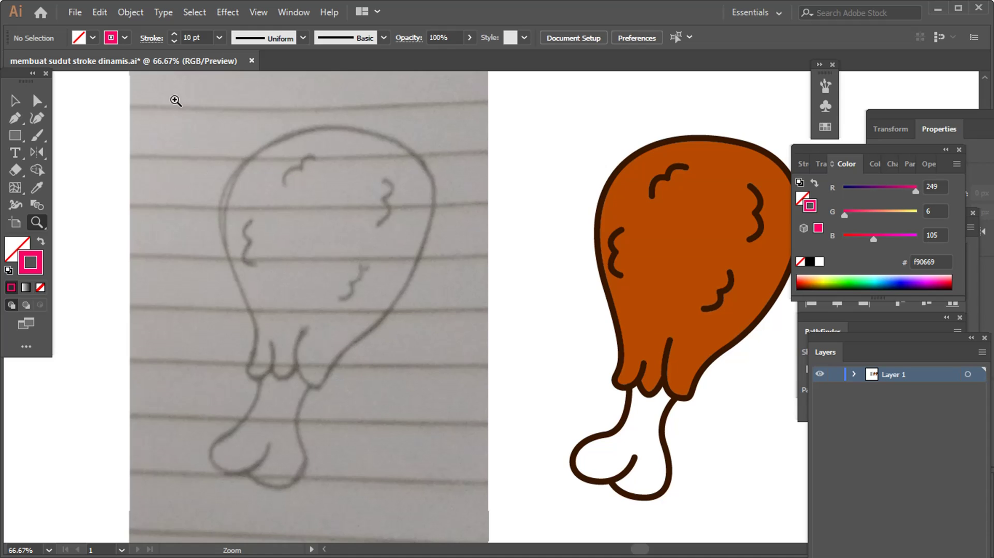
# Step: Give strokes Round Cap and Round Join in the Stroke panel
pyautogui.click(152, 40)
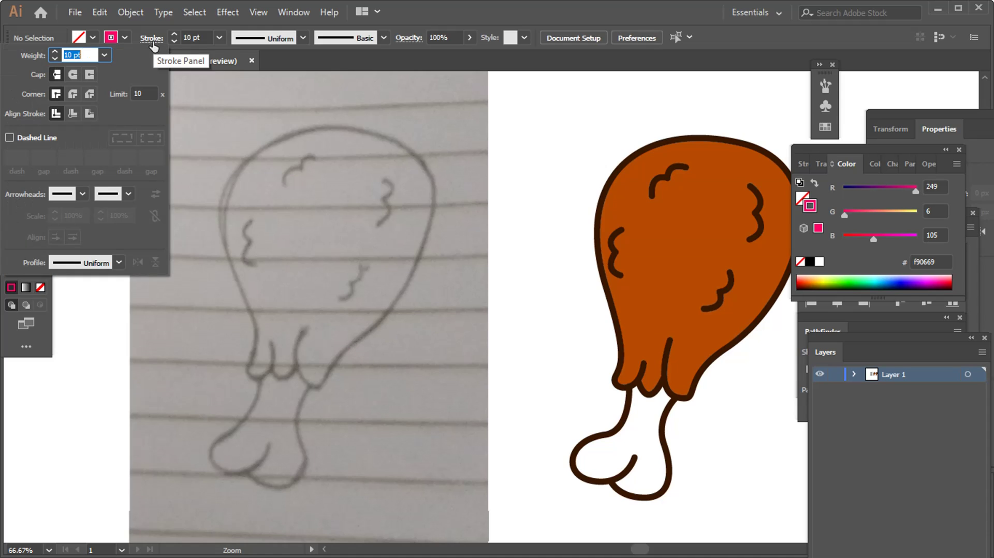
pyautogui.click(72, 75)
pyautogui.click(71, 95)
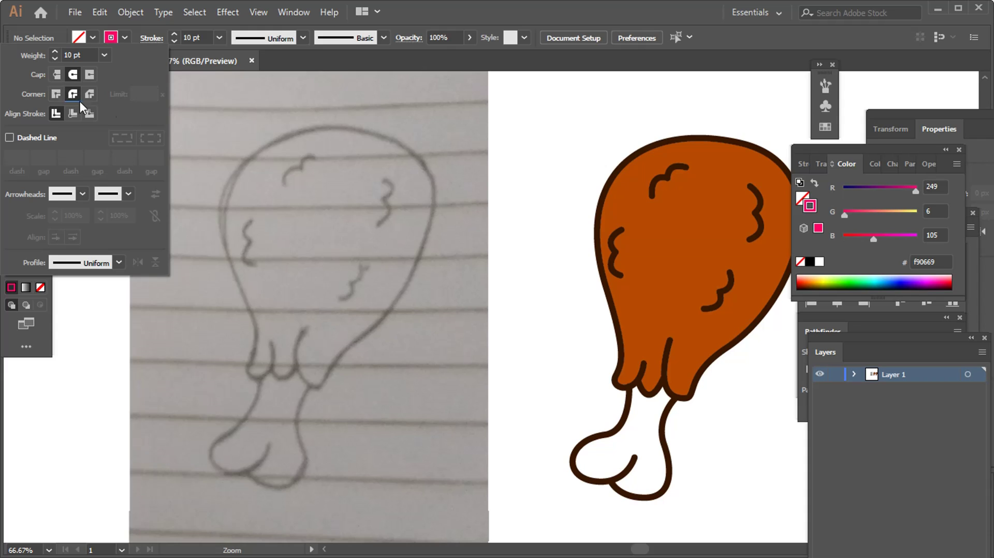
# Step: Draw and undo a test curve, then start a Pen path at the top of a drip line
pyautogui.press('p')
pyautogui.click(348, 339)
pyautogui.moveTo(403, 318)
pyautogui.mouseDown()
pyautogui.moveTo(429, 324)
pyautogui.moveTo(422, 298)
pyautogui.mouseUp()
pyautogui.press('z')
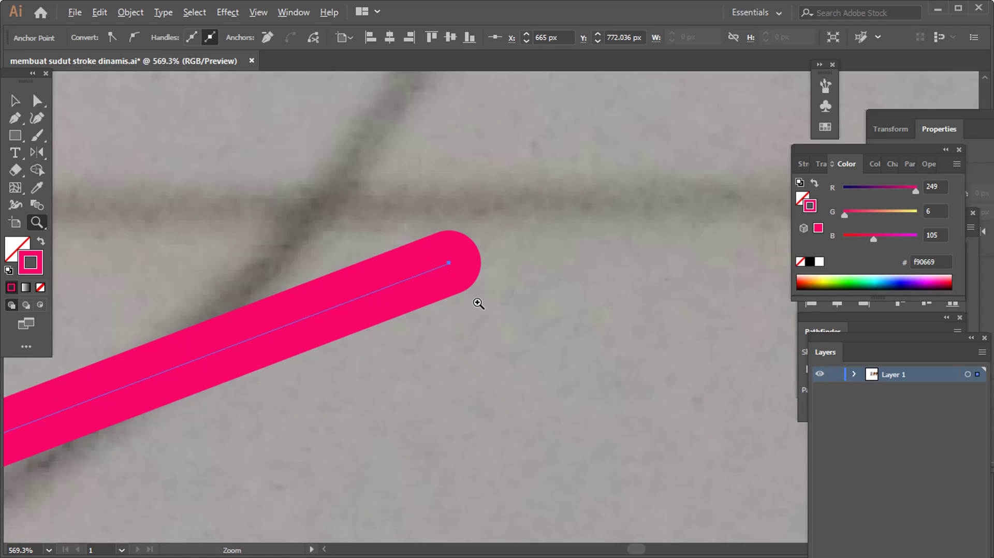
pyautogui.keyDown('alt'); pyautogui.click(475, 303); pyautogui.keyUp('alt')
pyautogui.keyDown('alt'); pyautogui.click(454, 326); pyautogui.keyUp('alt')
pyautogui.keyDown('alt'); pyautogui.click(454, 326); pyautogui.keyUp('alt')
pyautogui.hotkey('ctrl', 'z')
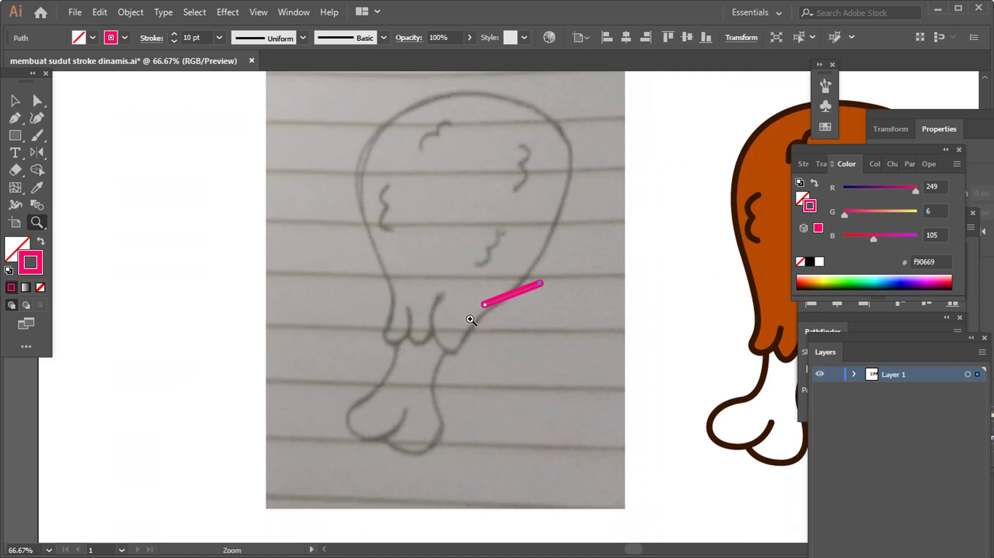
pyautogui.hotkey('ctrl', 'z')
pyautogui.click(447, 303)
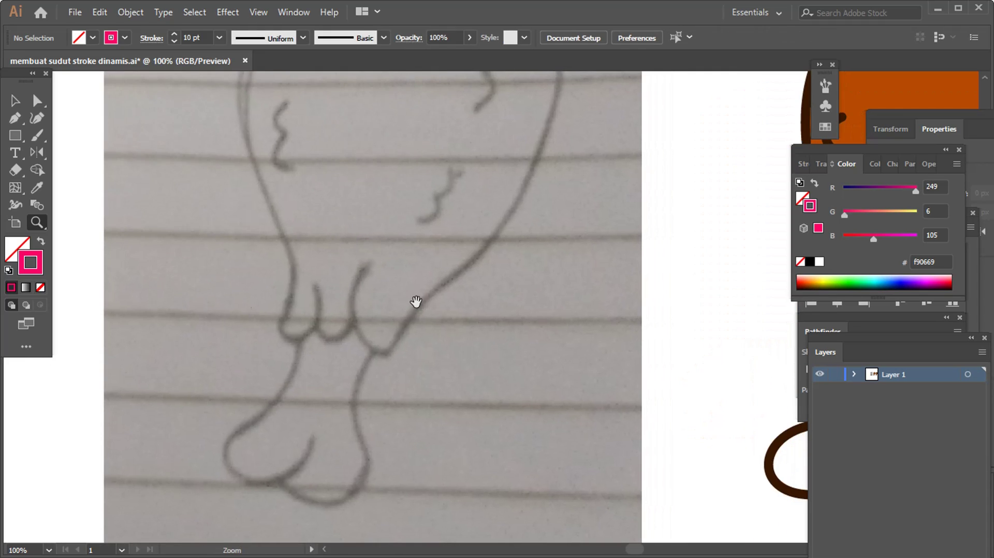
pyautogui.press('p')
pyautogui.click(364, 266)
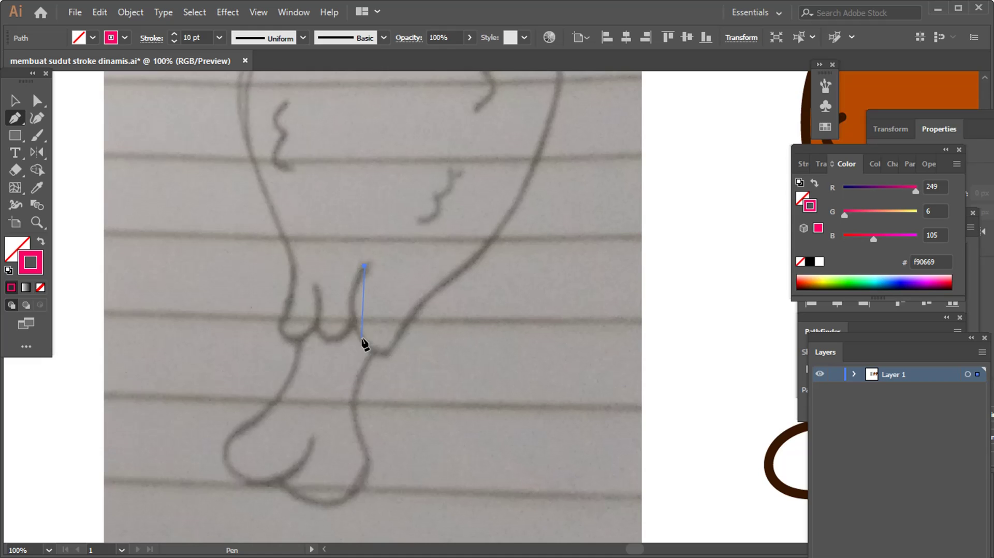
# Step: Trace the drip line and the meat's right edge, undoing one misplaced anchor
pyautogui.moveTo(362, 338); pyautogui.dragTo(384, 369)
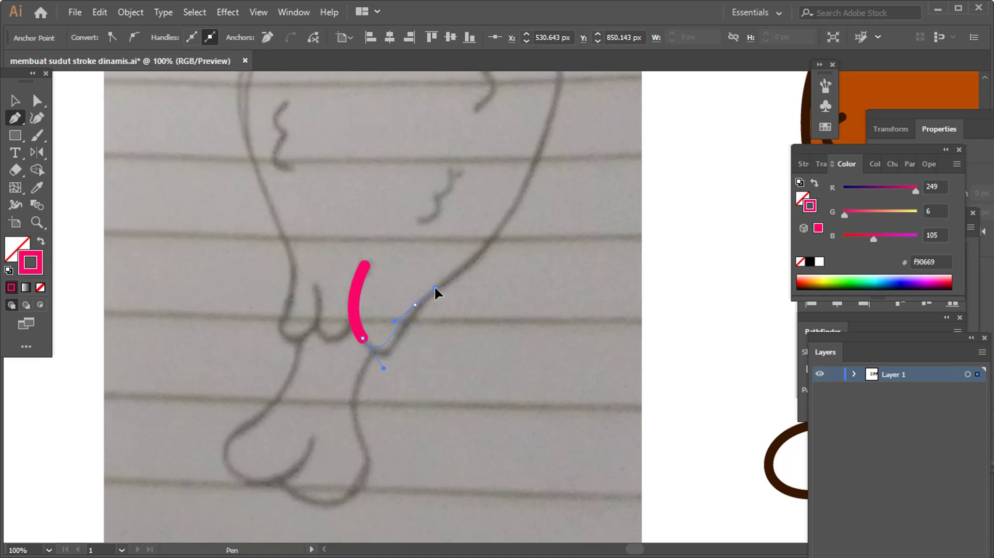
pyautogui.moveTo(414, 306); pyautogui.dragTo(435, 289)
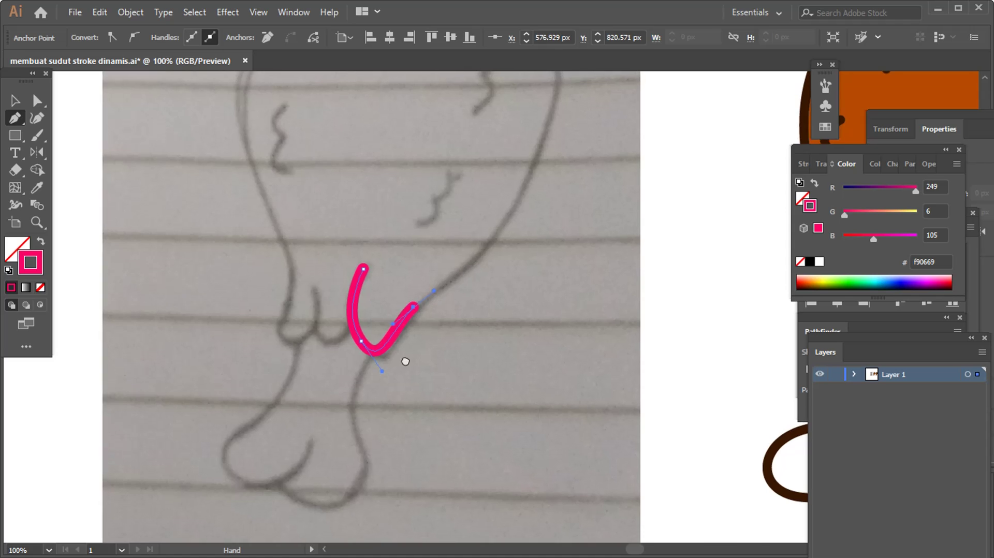
pyautogui.scroll(3, 414, 320)
pyautogui.hscroll(2, 414, 321)
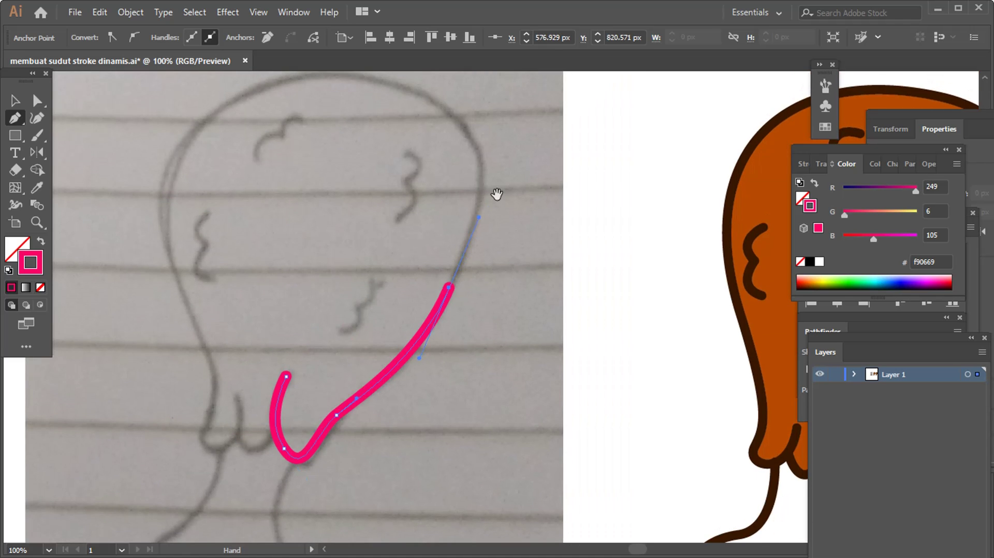
pyautogui.scroll(3, 450, 237)
pyautogui.hscroll(1, 450, 237)
pyautogui.moveTo(394, 178)
pyautogui.mouseDown()
pyautogui.moveTo(322, 153)
pyautogui.moveTo(279, 182)
pyautogui.mouseUp()
pyautogui.scroll(-1, 362, 166)
pyautogui.hscroll(-2, 362, 166)
pyautogui.hotkey('ctrl', 'z')
# Step: Continue the meat outline over the top, down the left side, and into the left drip
pyautogui.scroll(1, 440, 187)
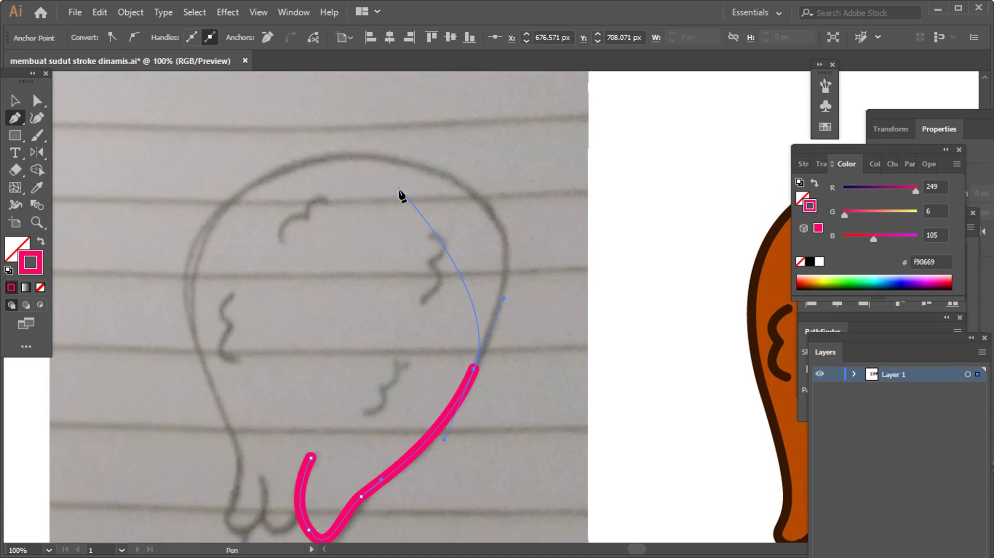
pyautogui.moveTo(371, 157)
pyautogui.mouseDown()
pyautogui.moveTo(224, 150)
pyautogui.moveTo(272, 153)
pyautogui.mouseUp()
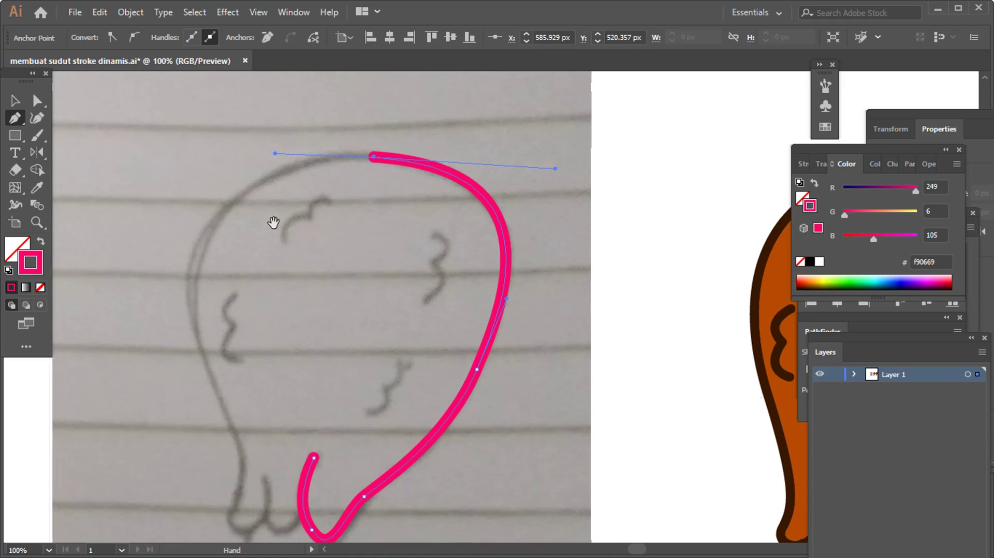
pyautogui.scroll(-1, 259, 249)
pyautogui.hscroll(-1, 258, 248)
pyautogui.moveTo(221, 266)
pyautogui.mouseDown()
pyautogui.moveTo(240, 361)
pyautogui.moveTo(296, 438)
pyautogui.mouseUp()
pyautogui.scroll(-1, 244, 393)
pyautogui.hscroll(-1, 243, 393)
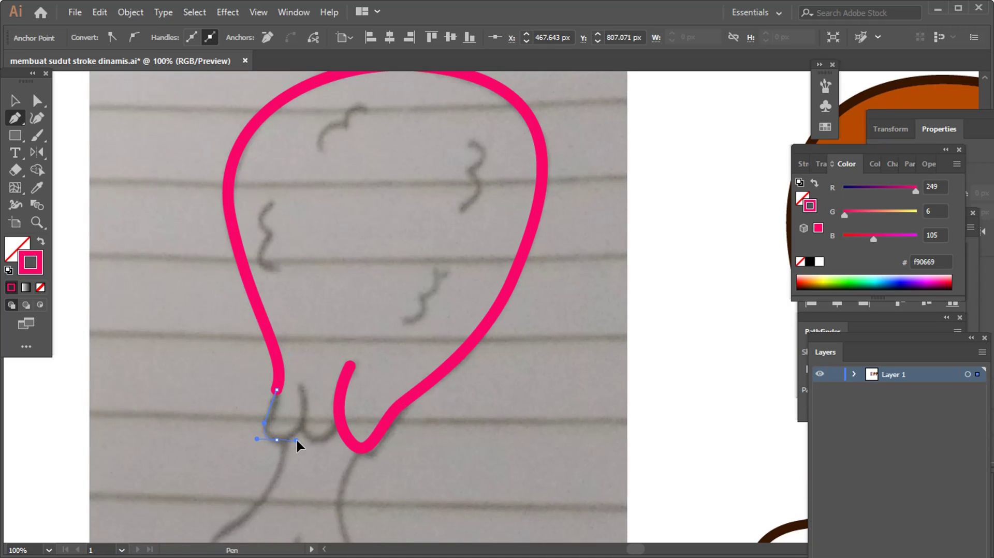
pyautogui.moveTo(303, 388); pyautogui.dragTo(300, 365)
pyautogui.keyDown('ctrl'); pyautogui.click(306, 393); pyautogui.keyUp('ctrl')
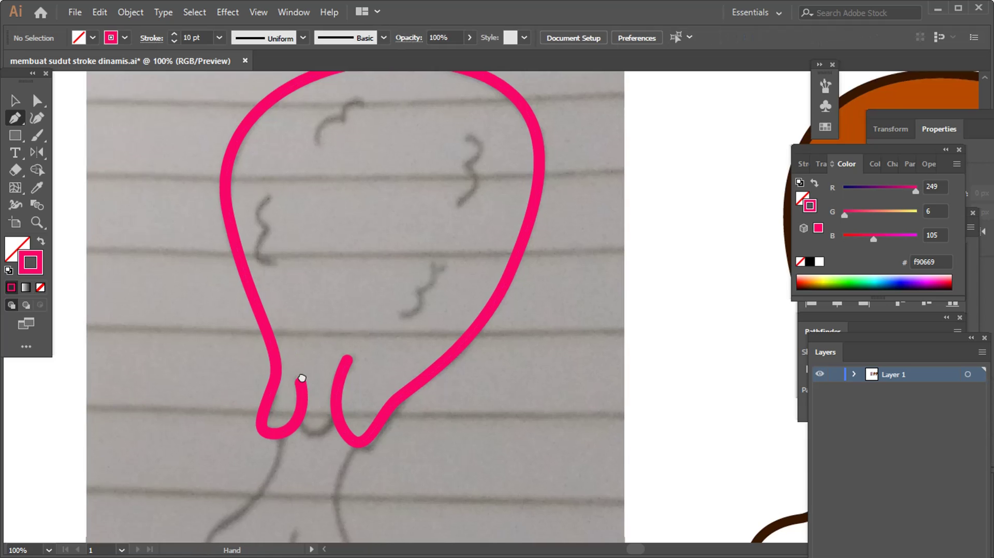
# Step: Trace the middle drip as a separate pink stroke
pyautogui.scroll(-1, 300, 382)
pyautogui.hscroll(1, 299, 382)
pyautogui.click(284, 381)
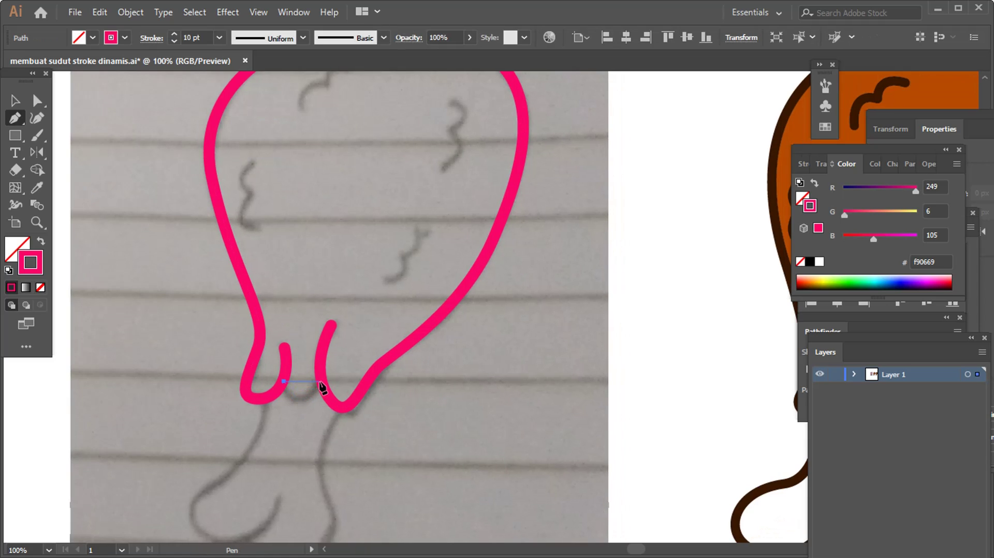
pyautogui.moveTo(339, 351); pyautogui.dragTo(340, 343)
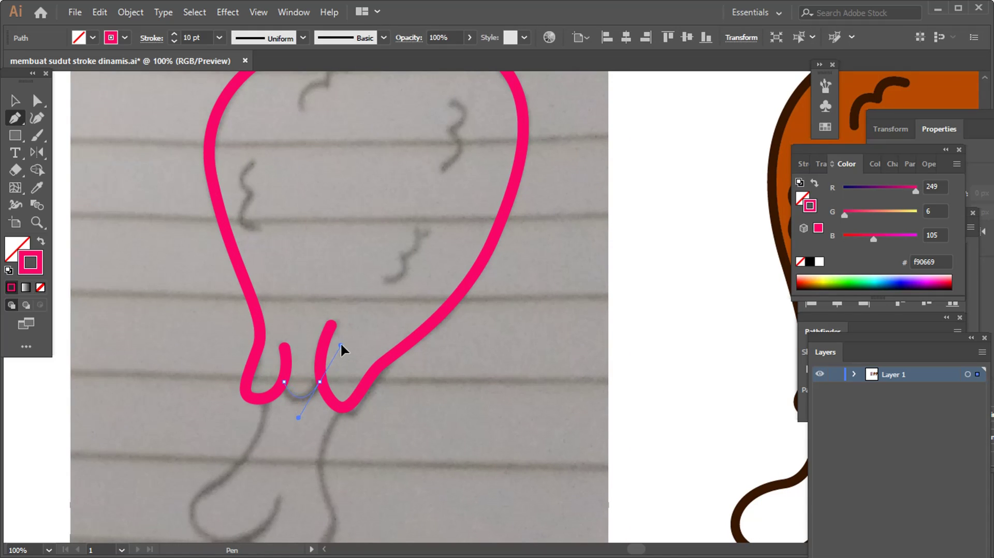
pyautogui.keyDown('ctrl'); pyautogui.click(362, 421); pyautogui.keyUp('ctrl')
# Step: Trace the bone's right edge and the curve around its knob
pyautogui.scroll(-1, 344, 412)
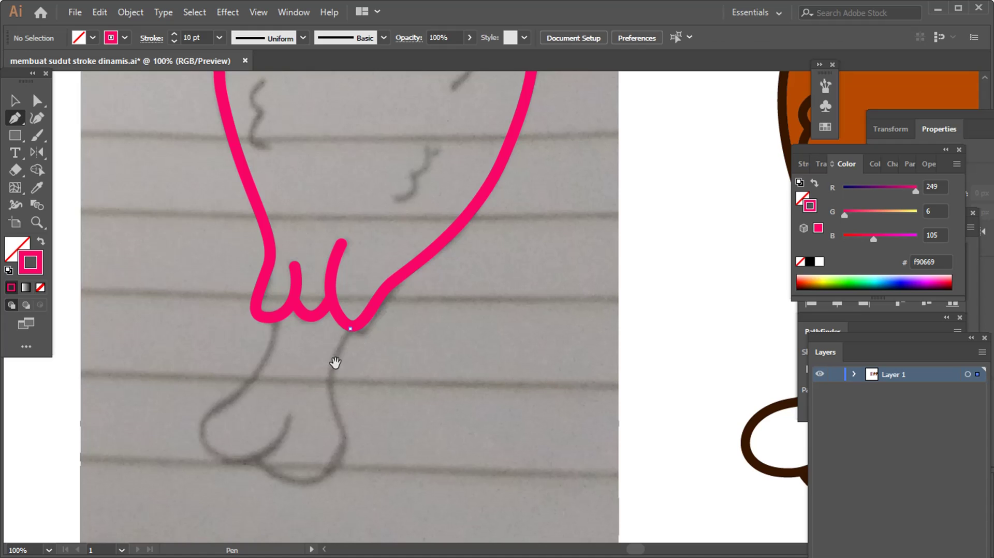
pyautogui.scroll(-1, 336, 362)
pyautogui.moveTo(333, 364); pyautogui.dragTo(343, 406)
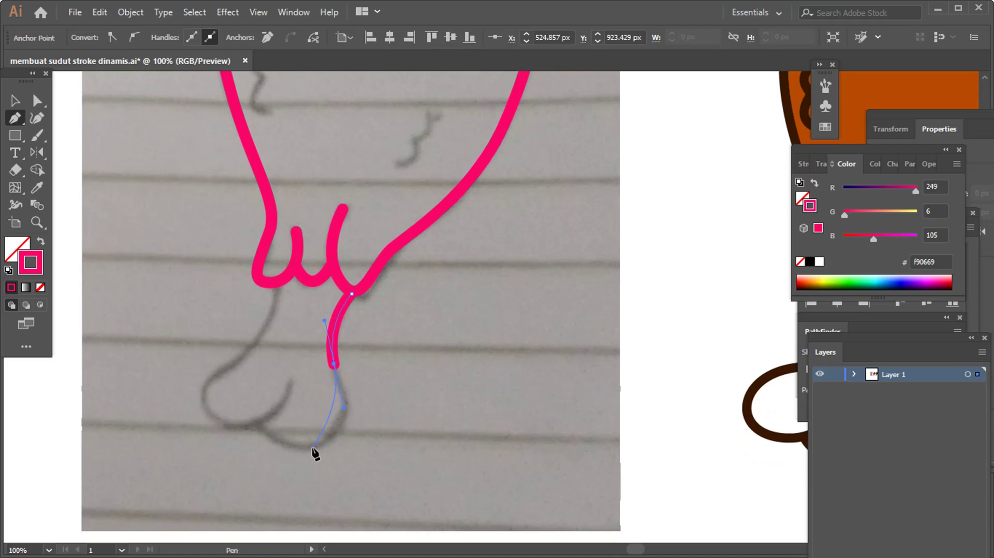
pyautogui.moveTo(313, 448)
pyautogui.mouseDown()
pyautogui.moveTo(283, 450)
pyautogui.moveTo(262, 433)
pyautogui.moveTo(164, 404)
pyautogui.mouseUp()
pyautogui.keyDown('ctrl'); pyautogui.click(280, 409); pyautogui.keyUp('ctrl')
pyautogui.click(290, 383)
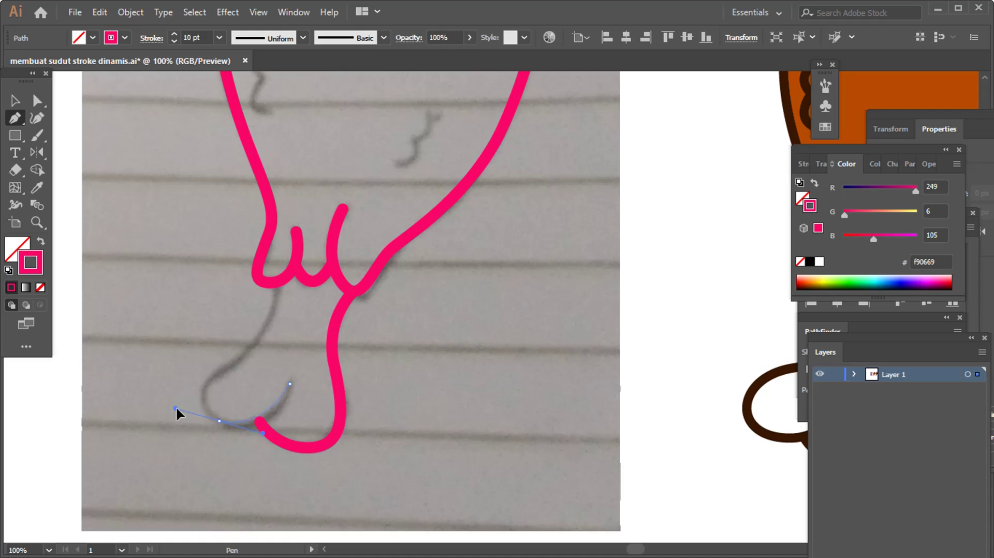
pyautogui.moveTo(237, 357); pyautogui.dragTo(260, 345)
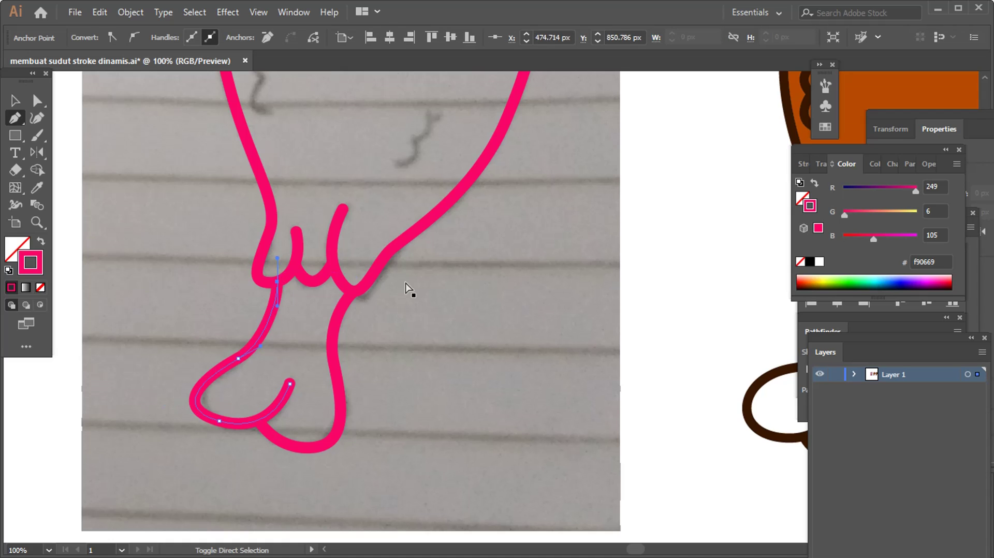
pyautogui.keyDown('ctrl'); pyautogui.click(422, 275); pyautogui.keyUp('ctrl')
pyautogui.moveTo(428, 140)
pyautogui.mouseDown()
pyautogui.moveTo(313, 347)
pyautogui.moveTo(312, 371)
pyautogui.mouseUp()
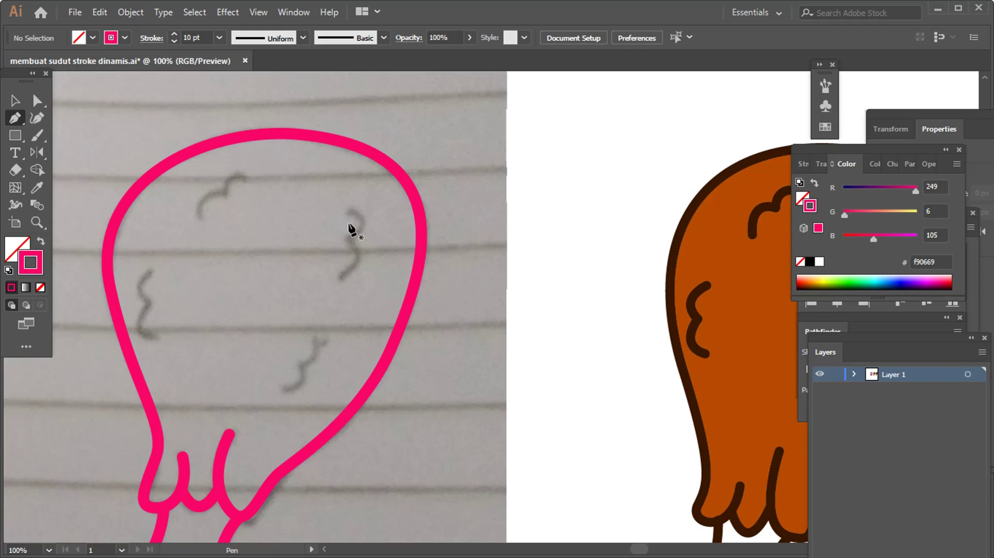
# Step: Trace the 3-shaped curl on the meat's right and the curl near the top
pyautogui.moveTo(345, 210)
pyautogui.mouseDown()
pyautogui.moveTo(352, 243)
pyautogui.moveTo(382, 217)
pyautogui.moveTo(350, 244)
pyautogui.moveTo(359, 266)
pyautogui.moveTo(303, 298)
pyautogui.mouseUp()
pyautogui.keyDown('ctrl'); pyautogui.click(277, 311); pyautogui.keyUp('ctrl')
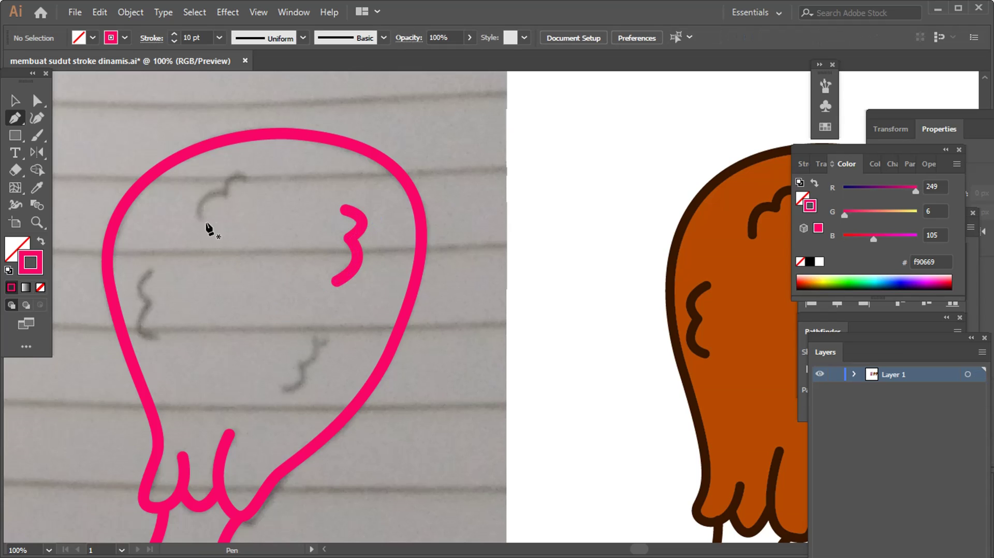
pyautogui.click(199, 216)
pyautogui.moveTo(227, 194); pyautogui.dragTo(247, 202)
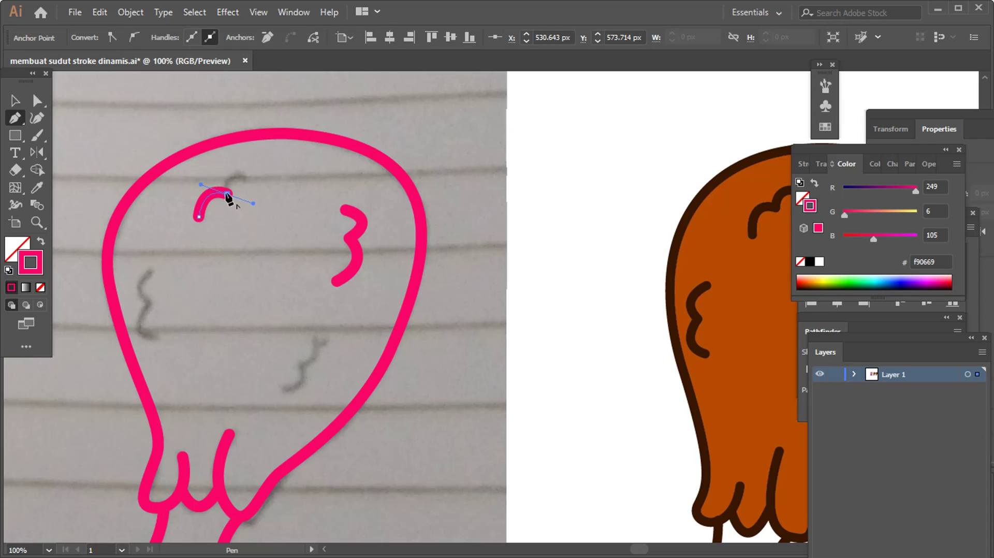
pyautogui.moveTo(260, 181); pyautogui.dragTo(261, 181)
# Step: Trace the lower right and left-side curls, then zoom out to view the whole tracing
pyautogui.keyDown('ctrl'); pyautogui.click(306, 316); pyautogui.keyUp('ctrl')
pyautogui.moveTo(306, 315)
pyautogui.mouseDown()
pyautogui.moveTo(310, 260)
pyautogui.moveTo(321, 315)
pyautogui.moveTo(273, 336)
pyautogui.mouseUp()
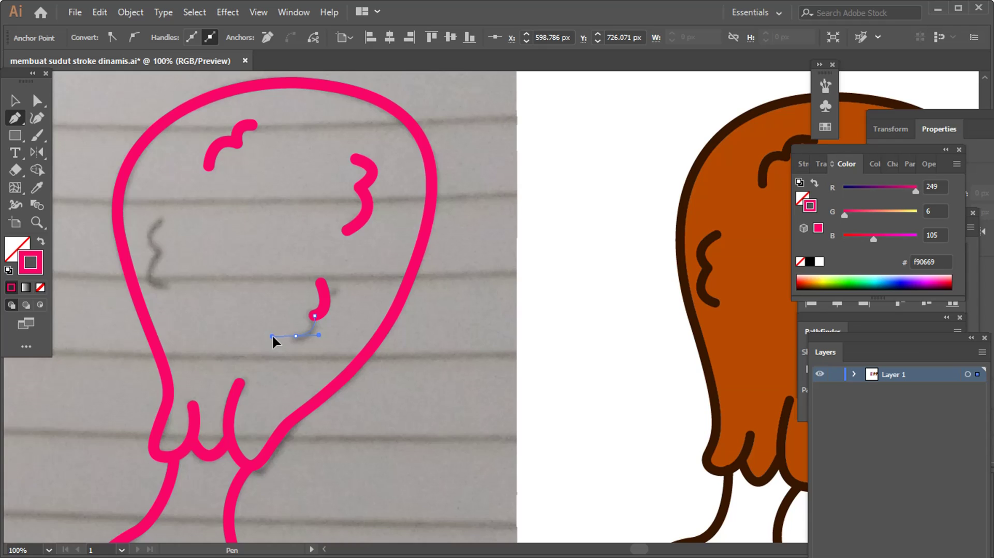
pyautogui.keyDown('ctrl'); pyautogui.click(222, 290); pyautogui.keyUp('ctrl')
pyautogui.moveTo(160, 218); pyautogui.dragTo(156, 251)
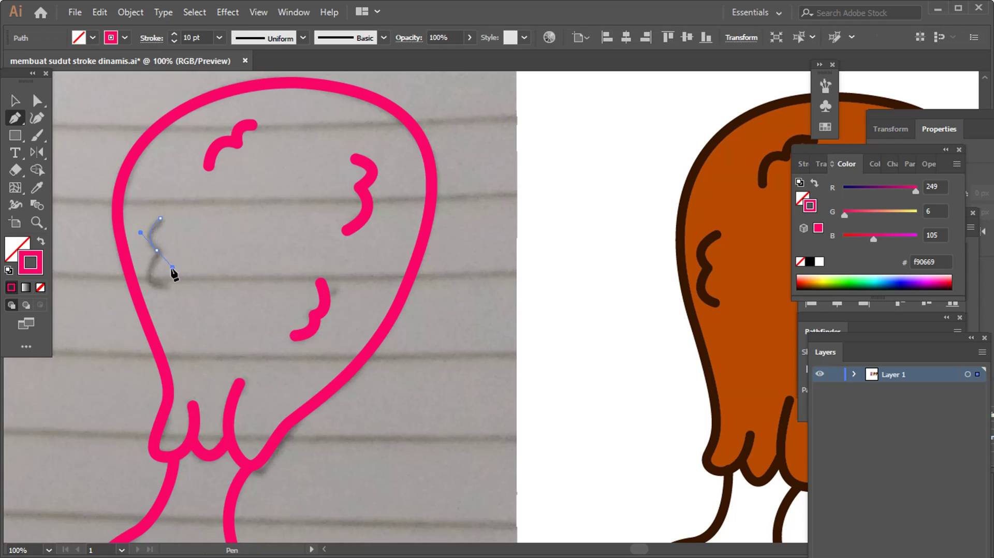
pyautogui.click(157, 252)
pyautogui.moveTo(164, 288); pyautogui.dragTo(186, 292)
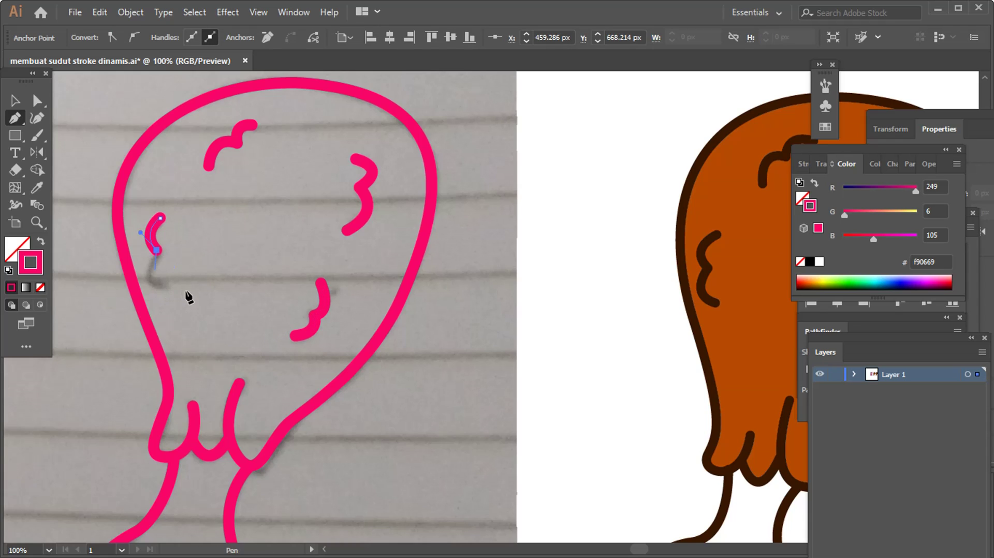
pyautogui.keyDown('ctrl'); pyautogui.click(241, 309); pyautogui.keyUp('ctrl')
pyautogui.keyDown('ctrl'); pyautogui.click(381, 333); pyautogui.keyUp('ctrl')
pyautogui.hotkey('ctrl', '-')
pyautogui.hotkey('ctrl', '-')
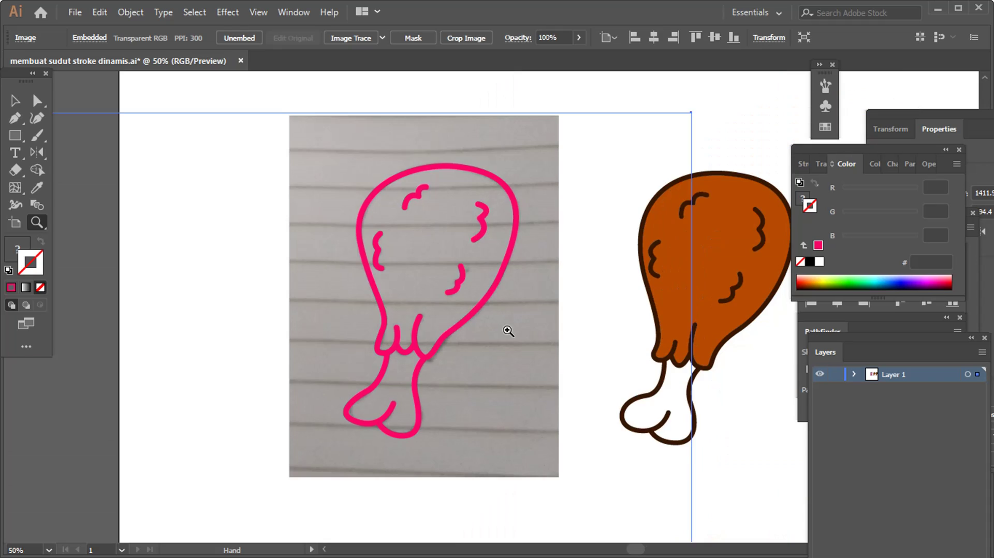
pyautogui.moveTo(508, 332); pyautogui.dragTo(413, 335)
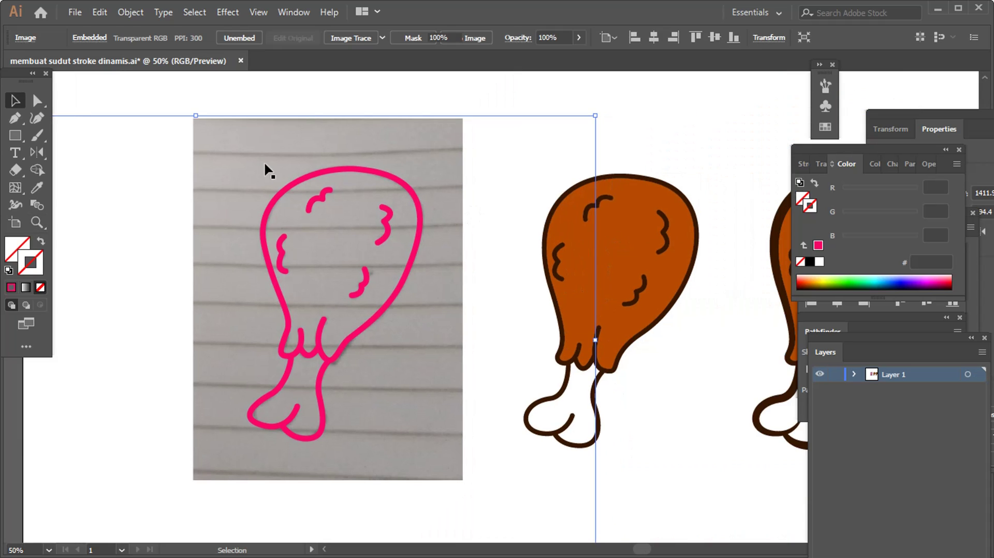
pyautogui.moveTo(656, 221); pyautogui.dragTo(502, 228)
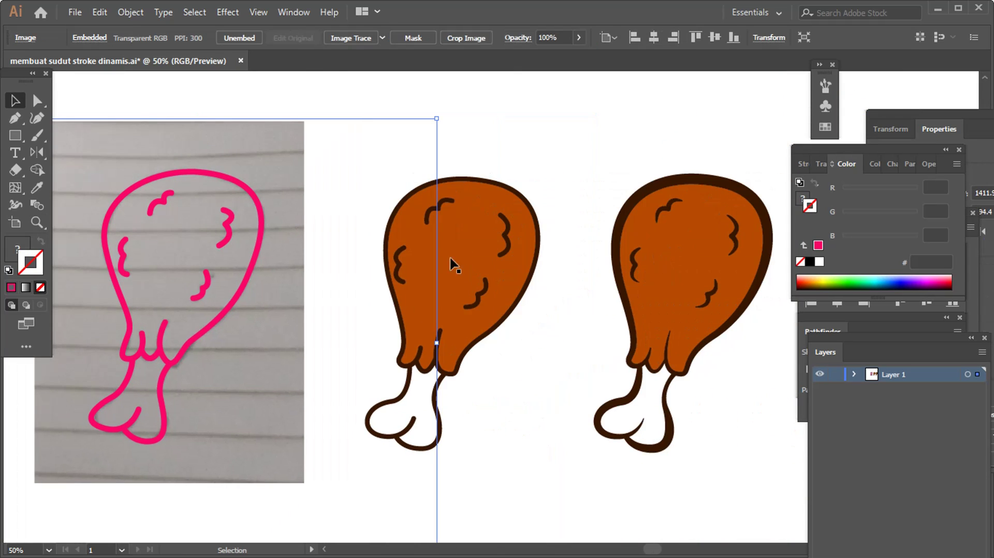
pyautogui.press('z')
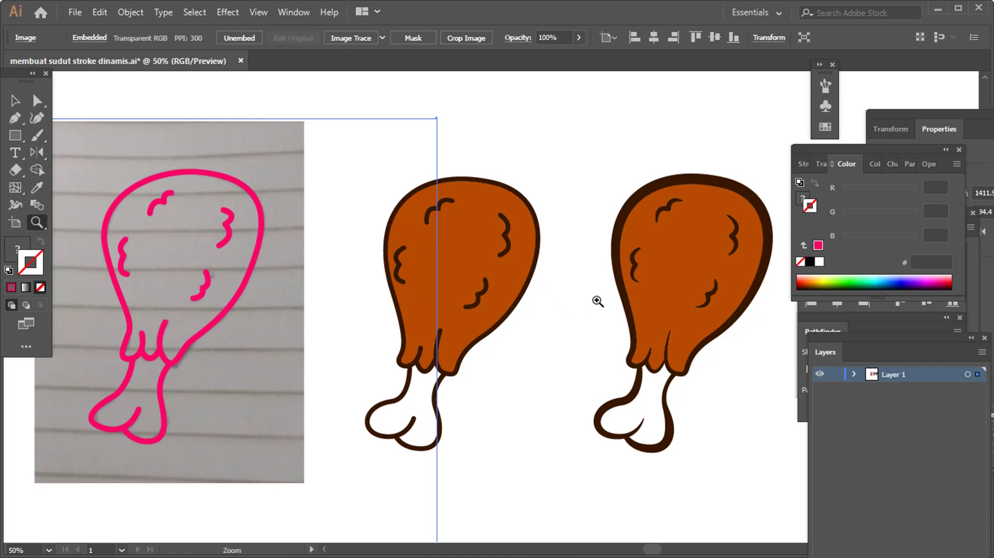
pyautogui.moveTo(725, 308); pyautogui.dragTo(612, 314)
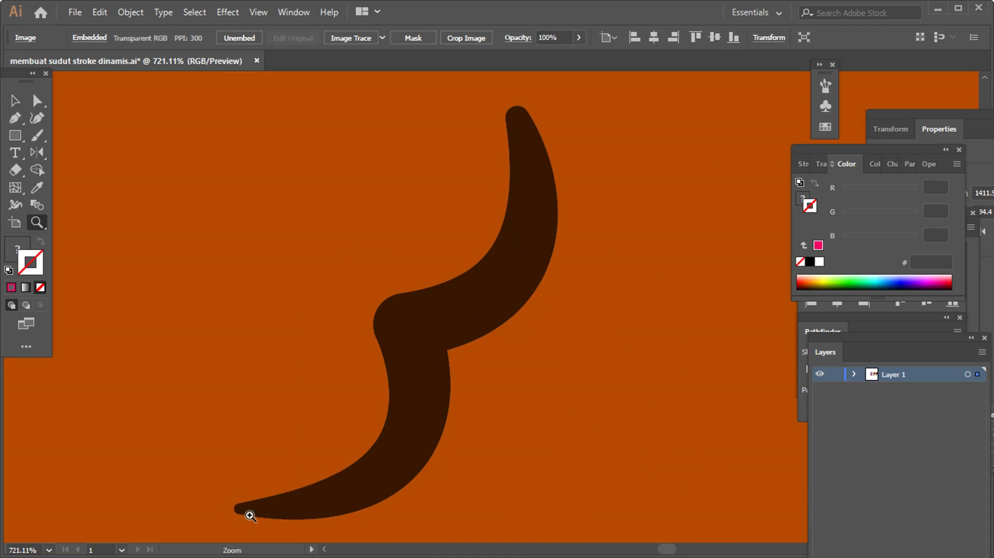
pyautogui.keyDown('alt'); pyautogui.click(432, 337); pyautogui.keyUp('alt')
pyautogui.keyDown('alt'); pyautogui.click(460, 284); pyautogui.keyUp('alt')
pyautogui.keyDown('alt'); pyautogui.click(461, 284); pyautogui.keyUp('alt')
pyautogui.keyDown('alt'); pyautogui.click(461, 283); pyautogui.keyUp('alt')
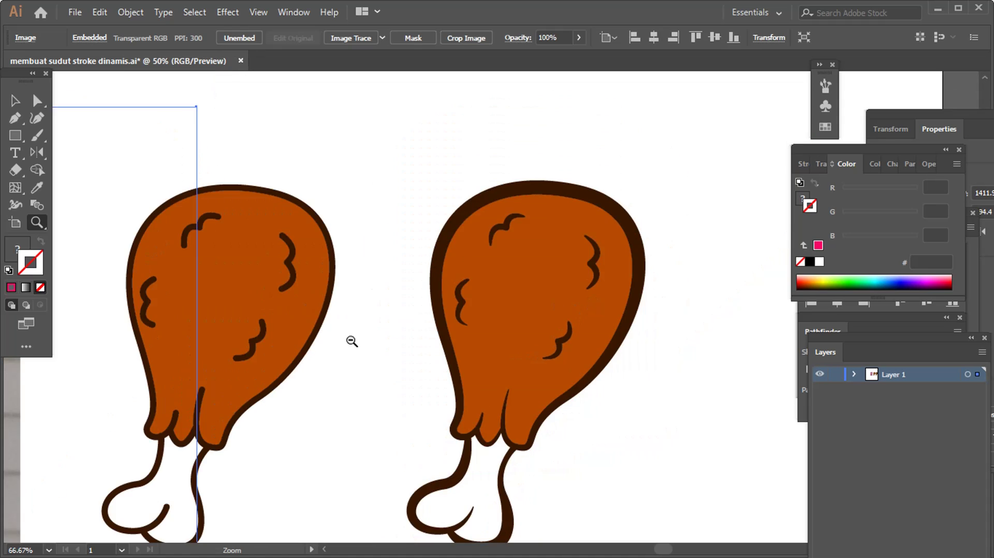
pyautogui.keyDown('alt'); pyautogui.click(348, 339); pyautogui.keyUp('alt')
pyautogui.click(414, 312)
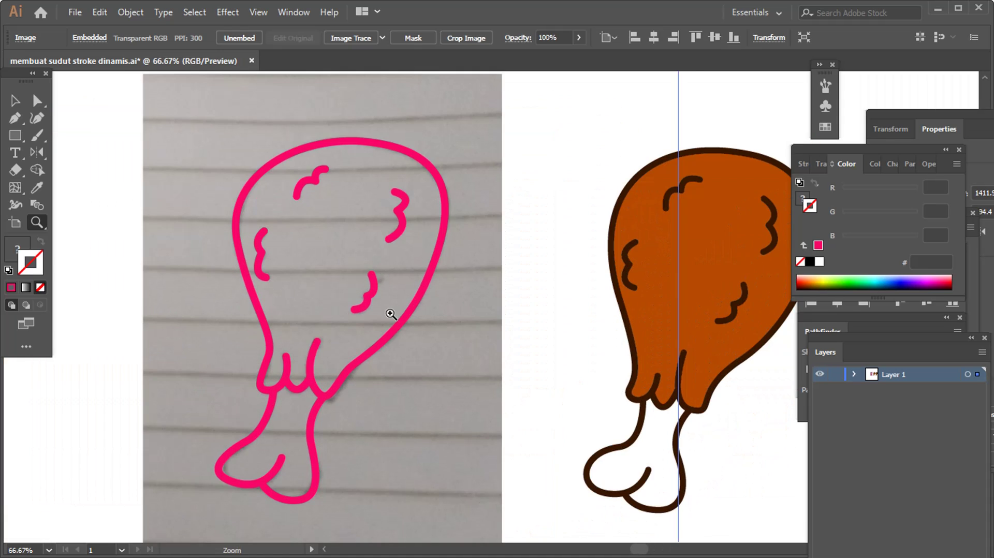
pyautogui.click(390, 312)
pyautogui.click(16, 206)
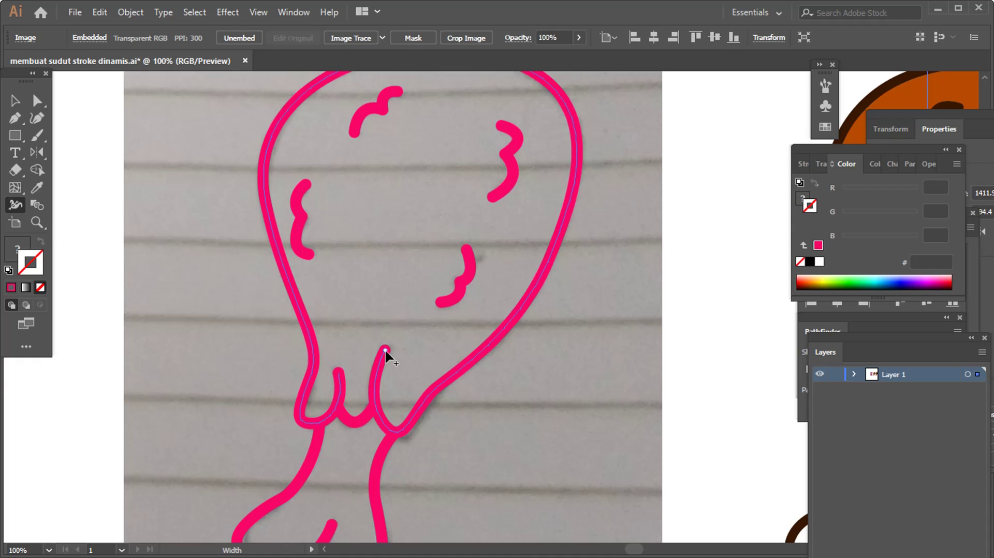
# Step: Taper the middle drip stroke thinner toward its tip with the Width tool
pyautogui.moveTo(384, 348); pyautogui.dragTo(389, 354)
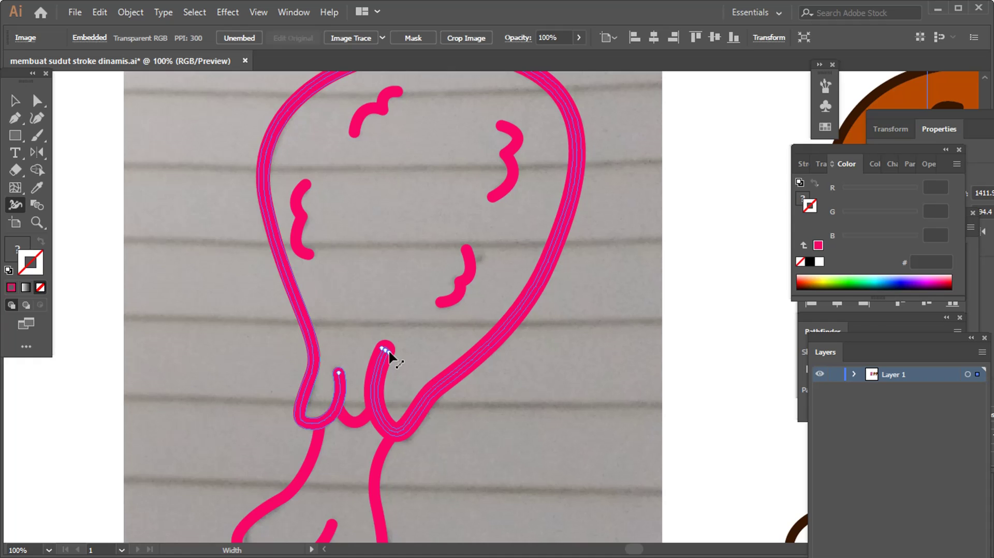
pyautogui.moveTo(388, 353); pyautogui.dragTo(420, 367)
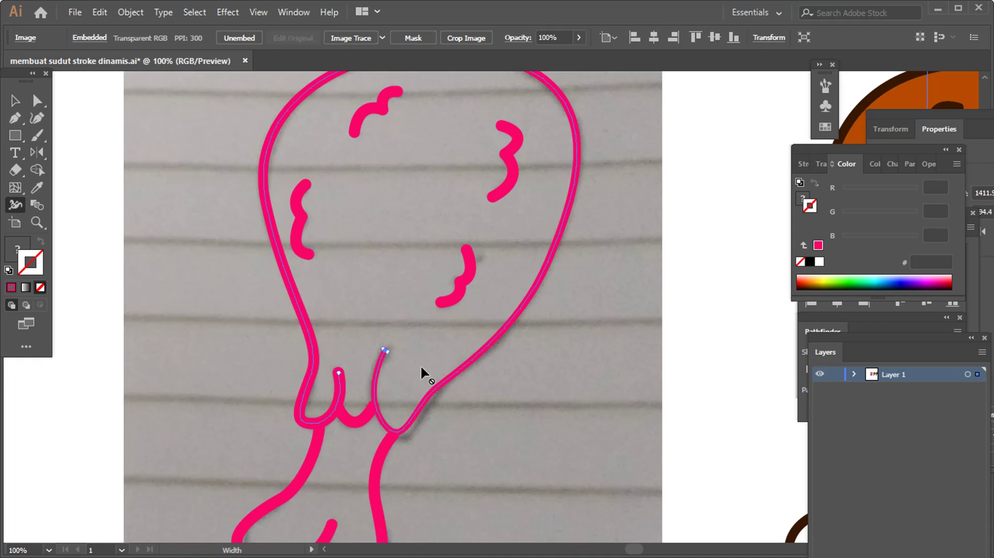
pyautogui.hotkey('ctrl', 'space')
pyautogui.moveTo(378, 332); pyautogui.dragTo(402, 371)
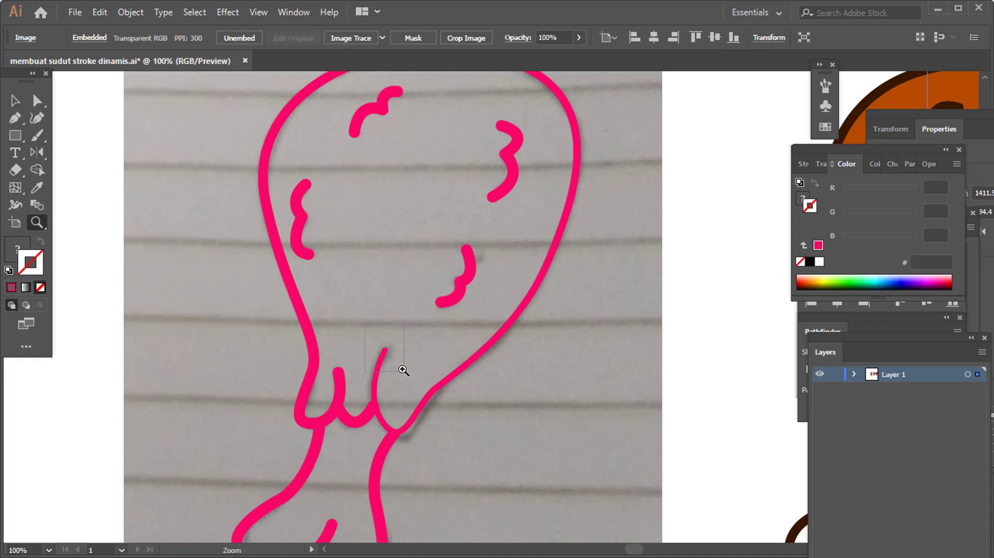
pyautogui.click(497, 314)
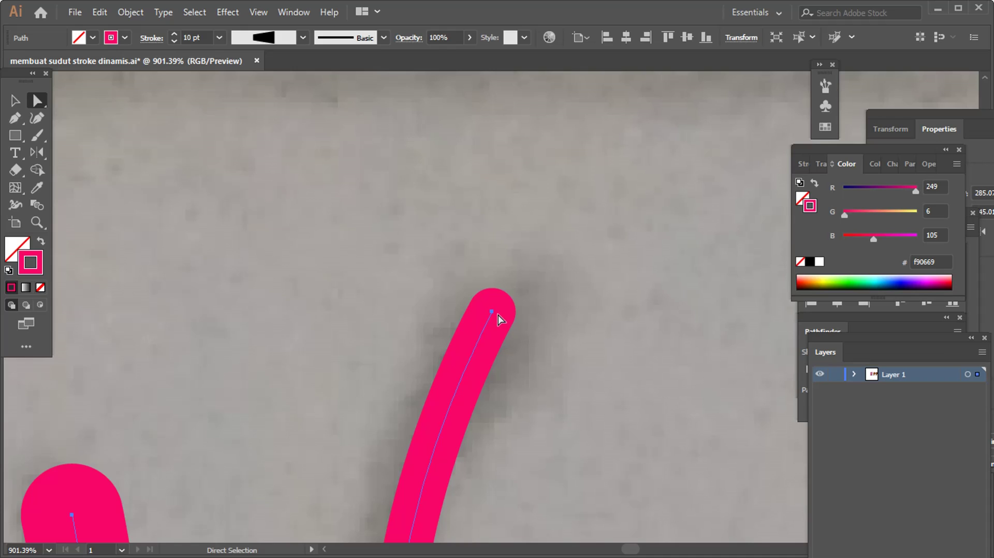
pyautogui.hotkey('shift', 'w')
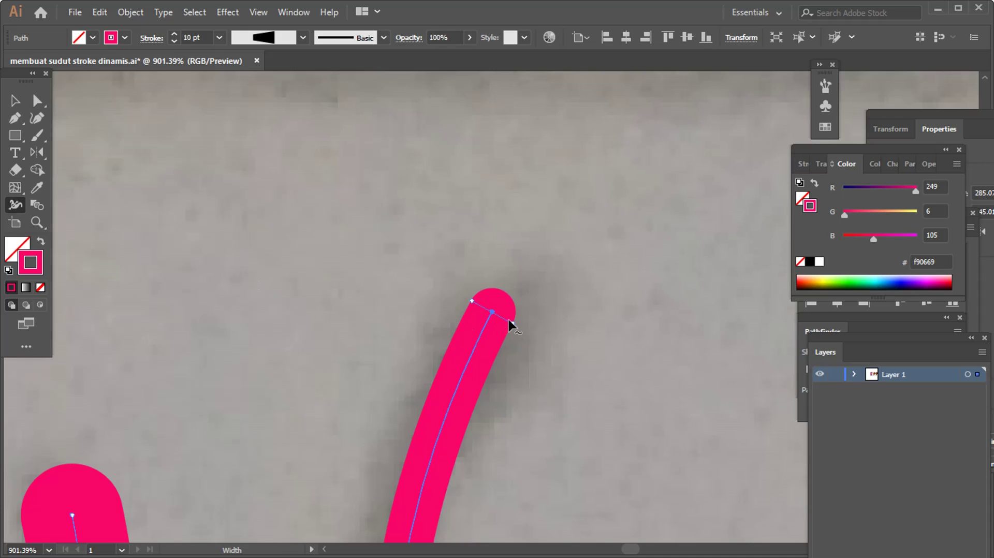
pyautogui.moveTo(510, 320); pyautogui.dragTo(497, 316)
pyautogui.hotkey('ctrl', '-')
pyautogui.hotkey('ctrl', '-')
pyautogui.hotkey('ctrl', '-')
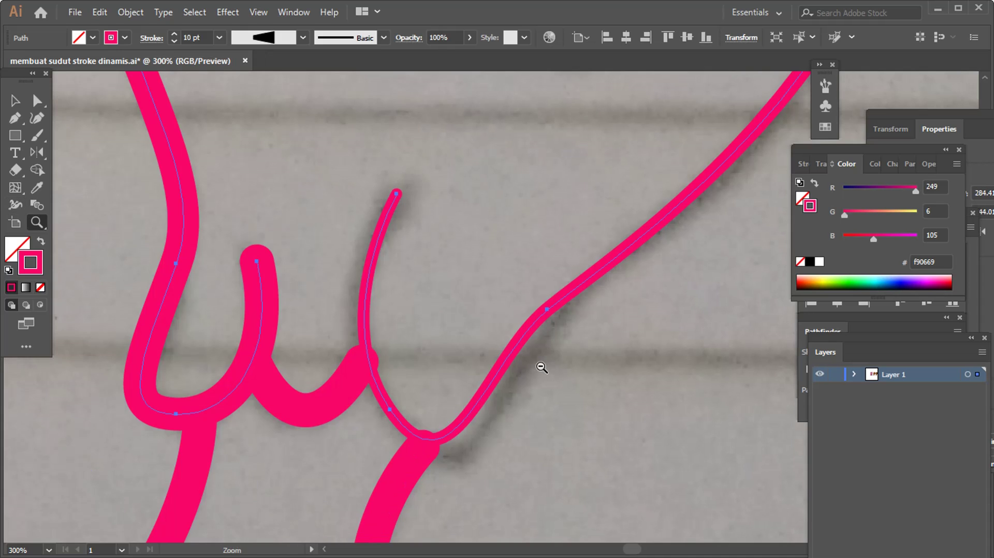
pyautogui.moveTo(521, 392); pyautogui.dragTo(501, 422)
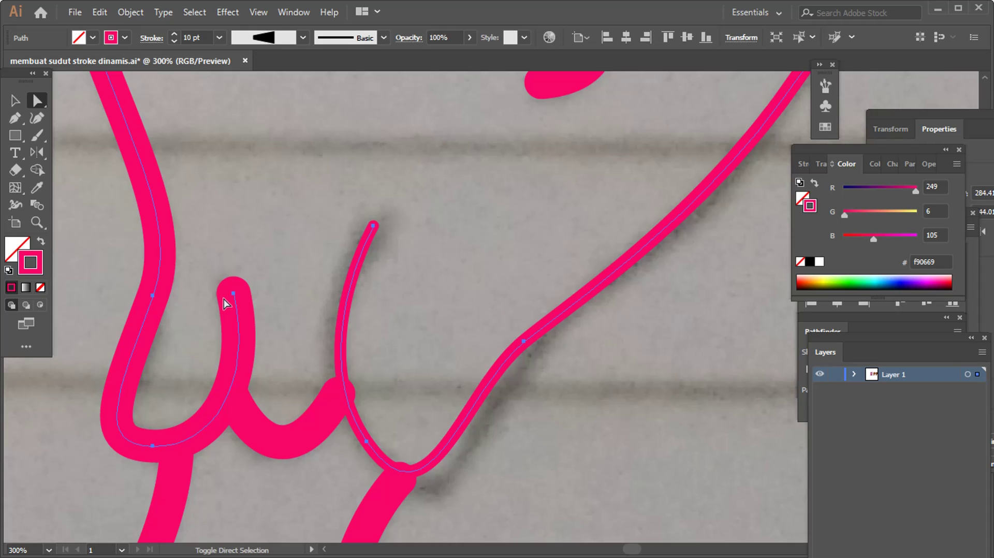
# Step: Widen the long right-hand outline stroke above the bone, then zoom out
pyautogui.hotkey('shift', 'w')
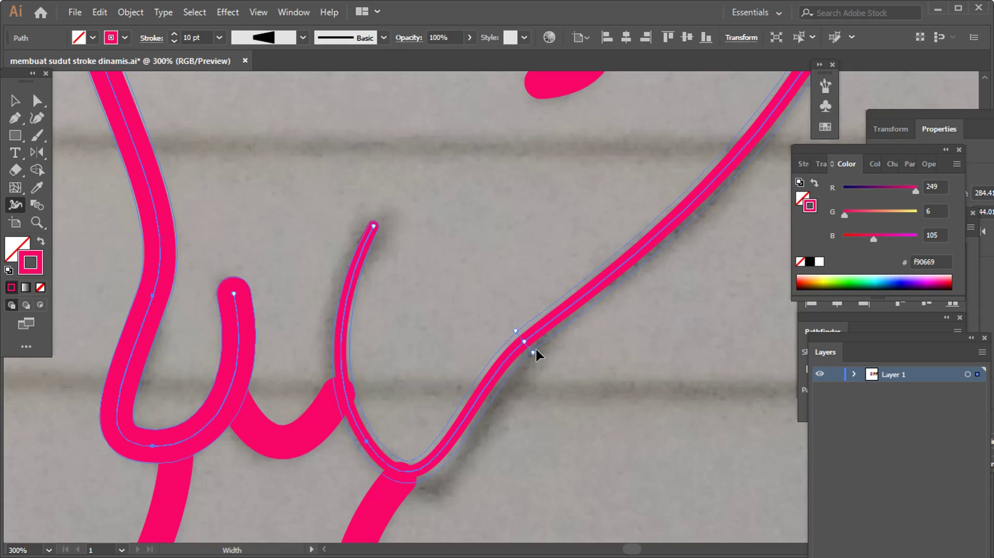
pyautogui.click(535, 348)
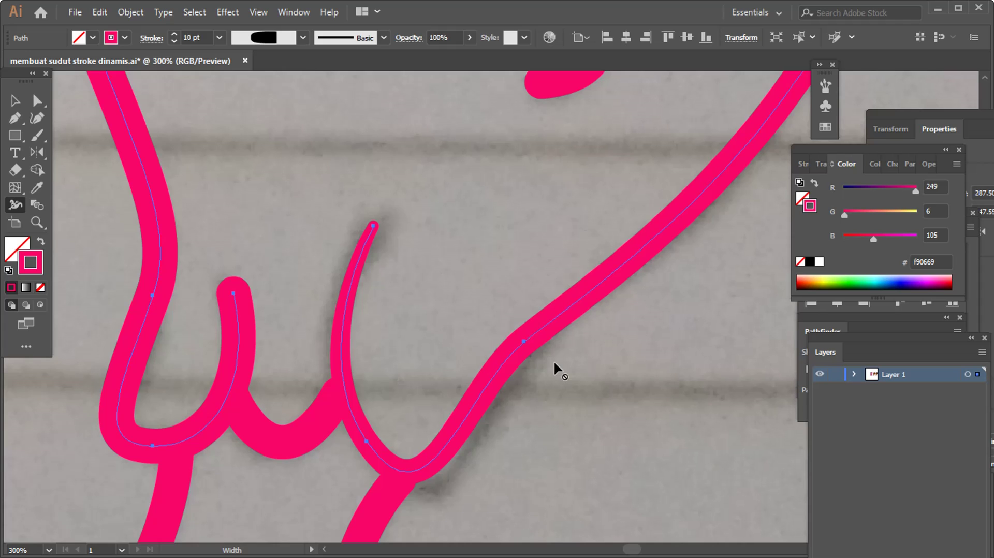
pyautogui.press('z')
pyautogui.keyDown('alt'); pyautogui.click(480, 284); pyautogui.keyUp('alt')
pyautogui.keyDown('alt'); pyautogui.click(493, 282); pyautogui.keyUp('alt')
pyautogui.hotkey('ctrl', 'shift', 'a')
# Step: Narrow the left fringe prong's stroke to a thin tip
pyautogui.moveTo(487, 336); pyautogui.dragTo(432, 334)
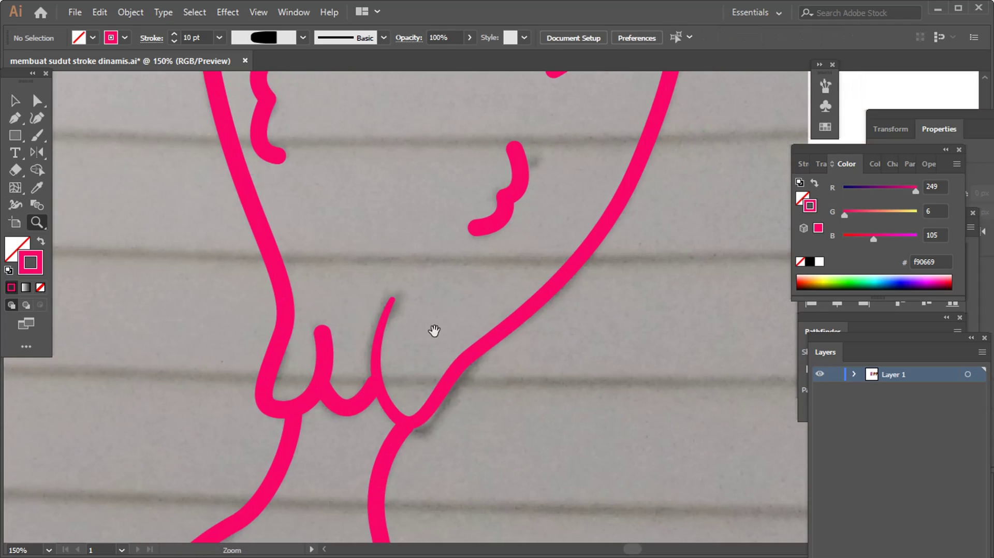
pyautogui.press('a')
pyautogui.click(323, 337)
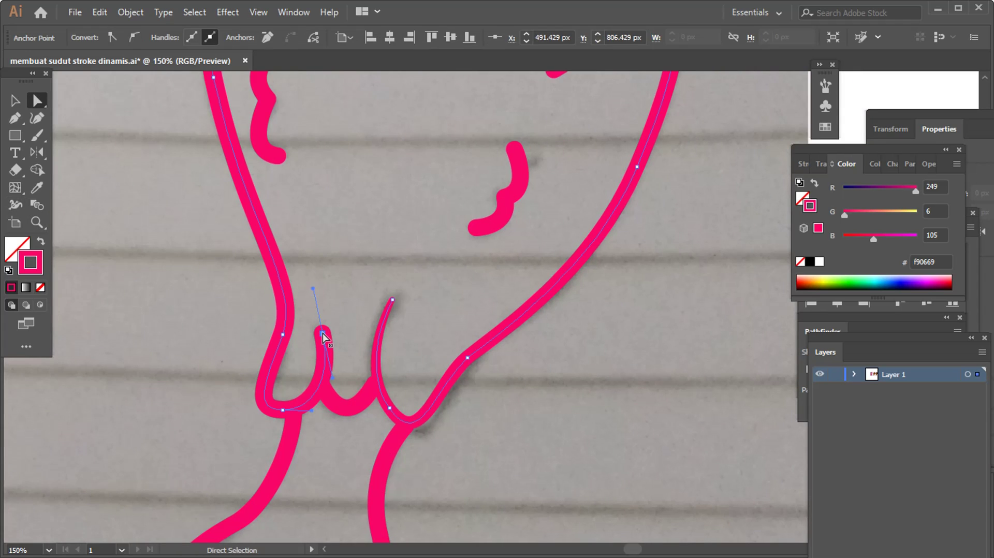
pyautogui.hotkey('shift', 'w')
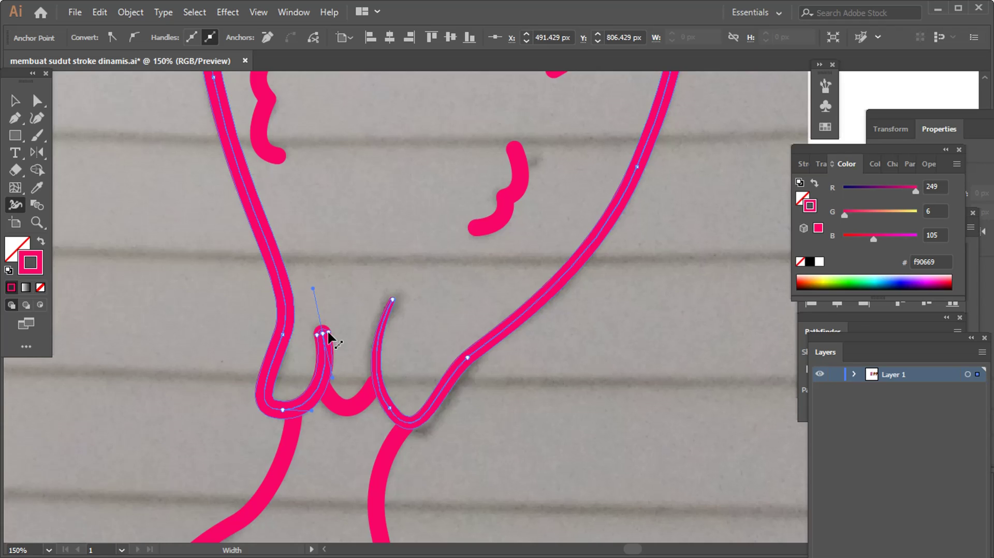
pyautogui.moveTo(328, 334); pyautogui.dragTo(325, 335)
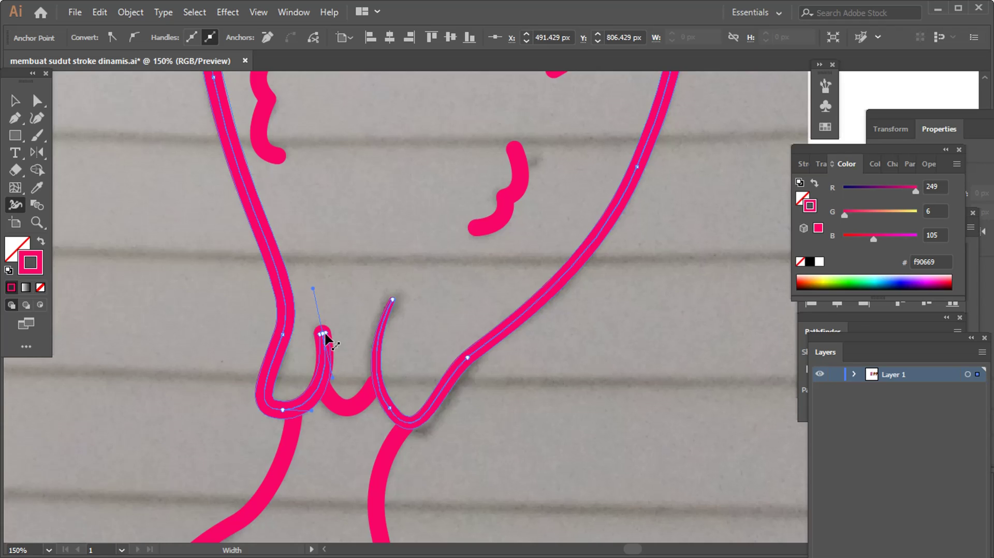
pyautogui.keyDown('ctrl'); pyautogui.click(349, 296); pyautogui.keyUp('ctrl')
# Step: Thin the right end of the small curve connecting the fringe prongs
pyautogui.scroll(-1, 366, 376)
pyautogui.press('a')
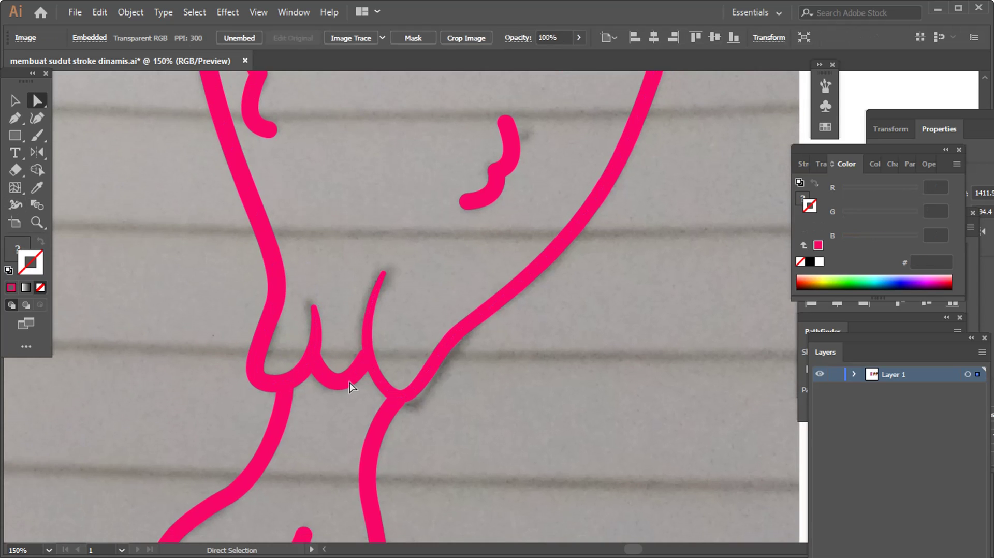
pyautogui.click(350, 384)
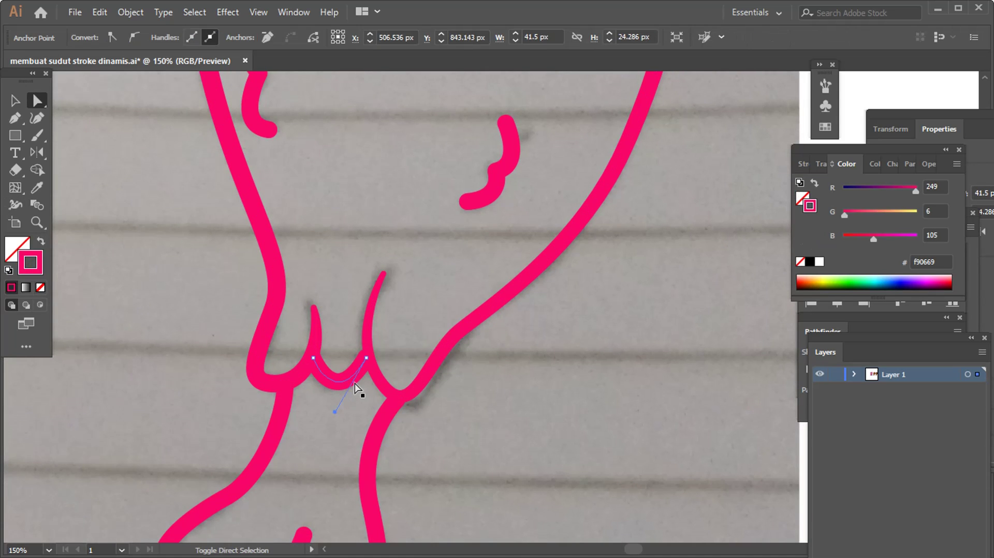
pyautogui.hotkey('shift', 'w')
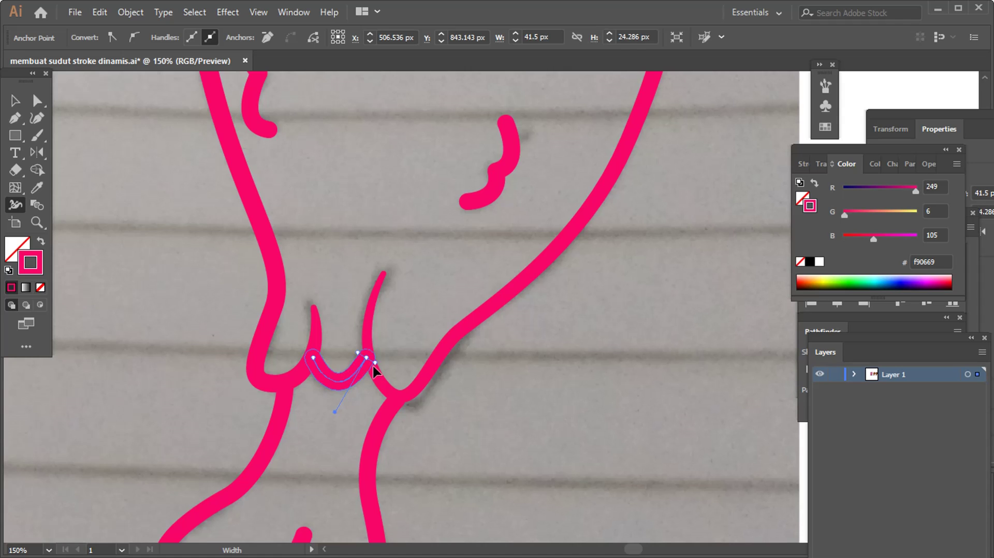
pyautogui.moveTo(373, 365); pyautogui.dragTo(367, 368)
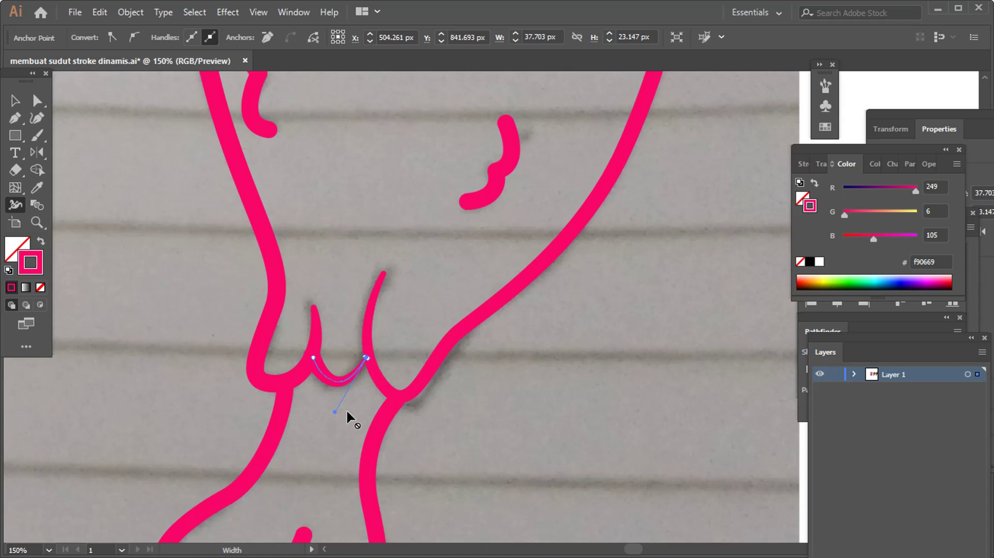
pyautogui.click(366, 399)
# Step: Taper the top end of the lower meat curl to a thin point
pyautogui.scroll(5, 364, 399)
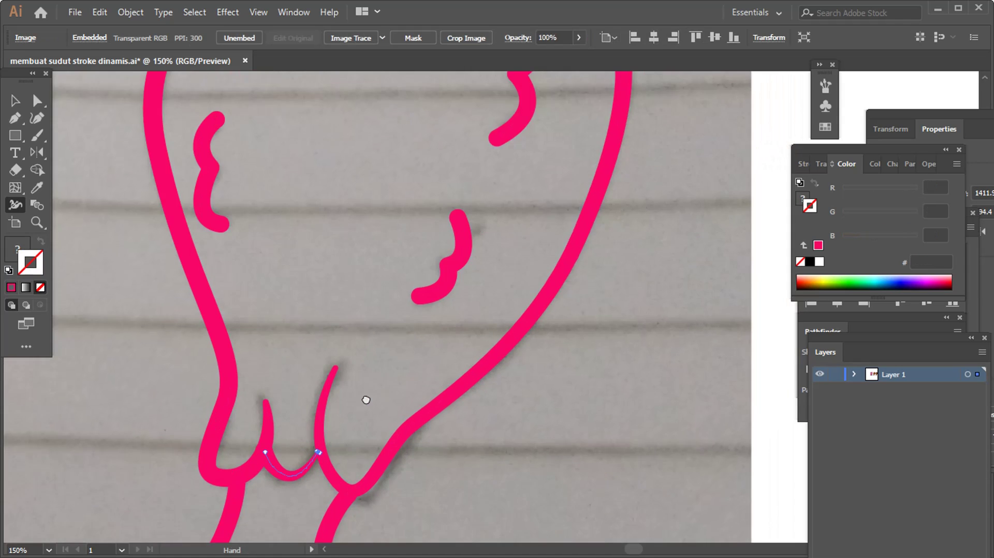
pyautogui.hscroll(3, 346, 448)
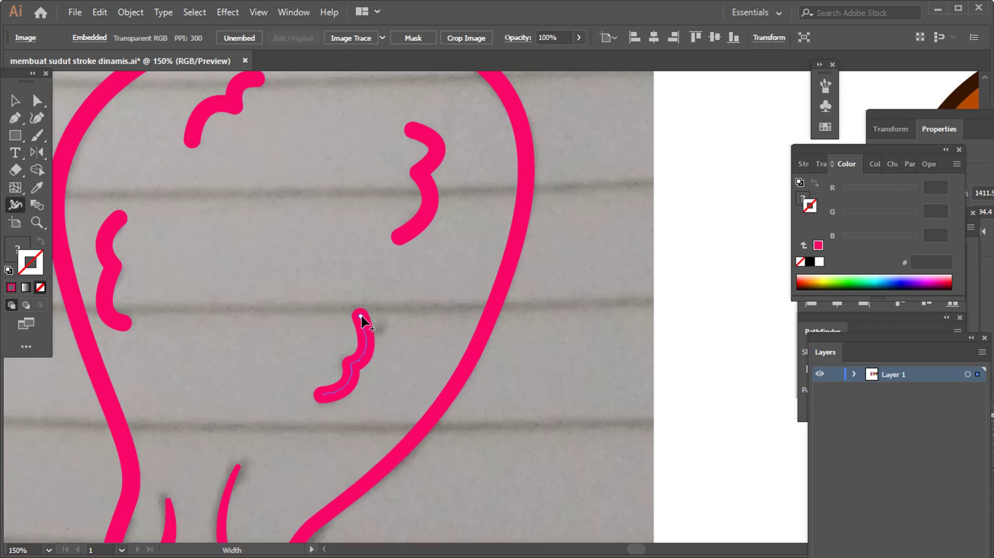
pyautogui.moveTo(361, 314); pyautogui.dragTo(361, 315)
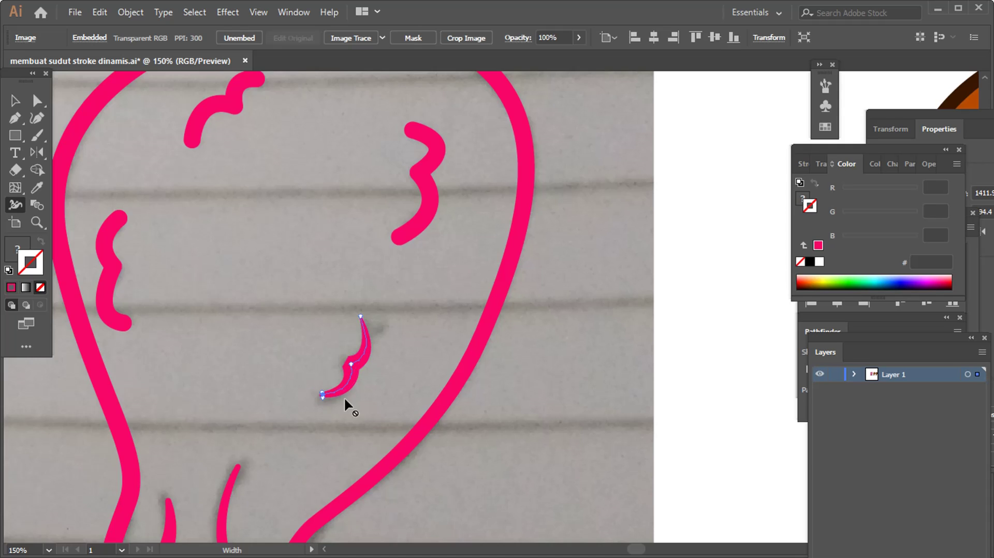
pyautogui.press('z')
pyautogui.keyDown('alt'); pyautogui.click(456, 275); pyautogui.keyUp('alt')
pyautogui.click(451, 275)
pyautogui.click(451, 275)
# Step: Taper both the bottom and top ends of the 3-shaped curl
pyautogui.moveTo(491, 309); pyautogui.dragTo(523, 321)
pyautogui.press('a')
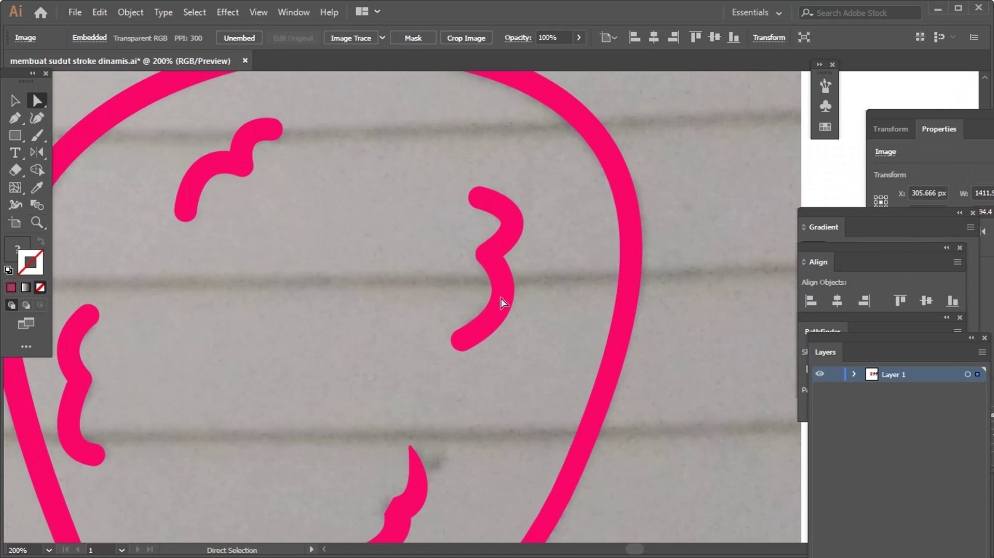
pyautogui.click(502, 284)
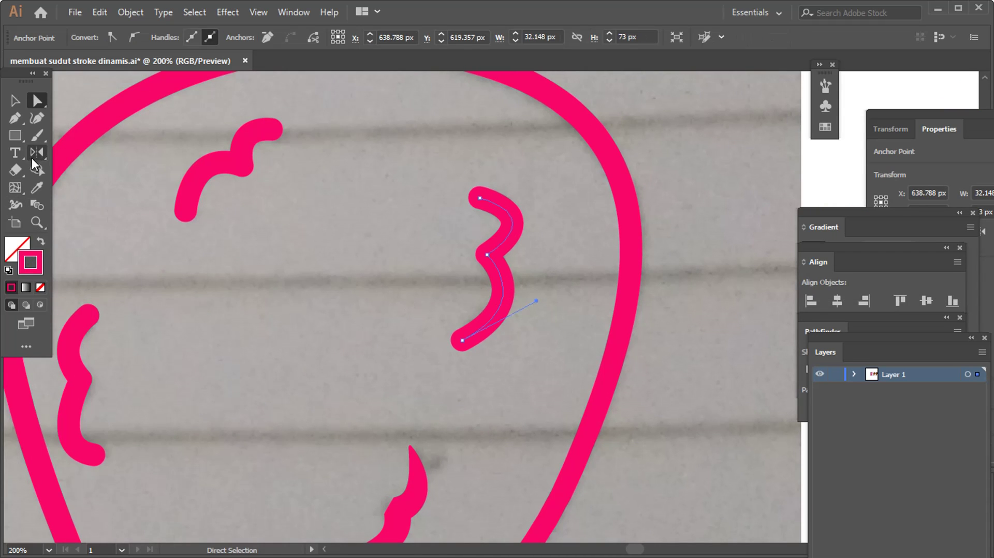
pyautogui.hotkey('shift', 'w')
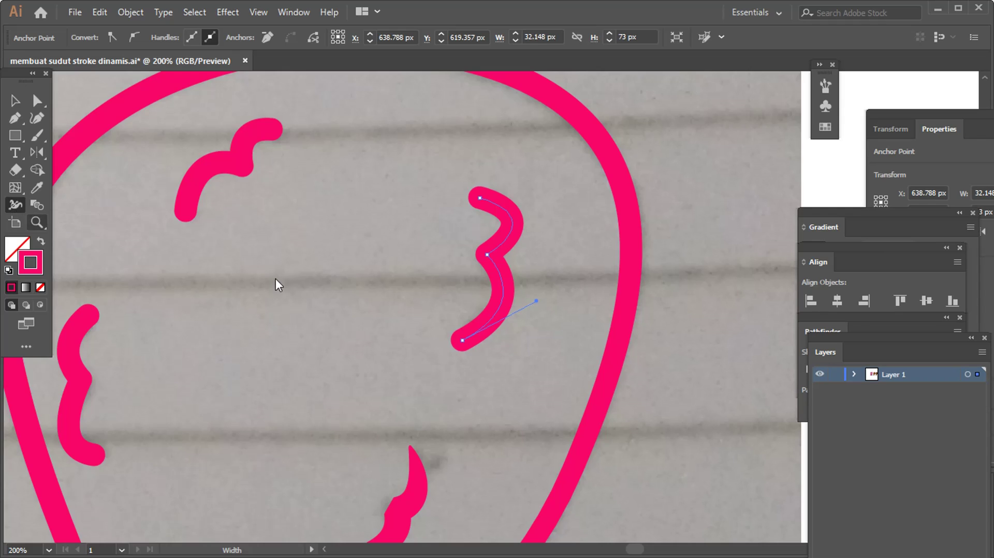
pyautogui.moveTo(464, 340); pyautogui.dragTo(465, 339)
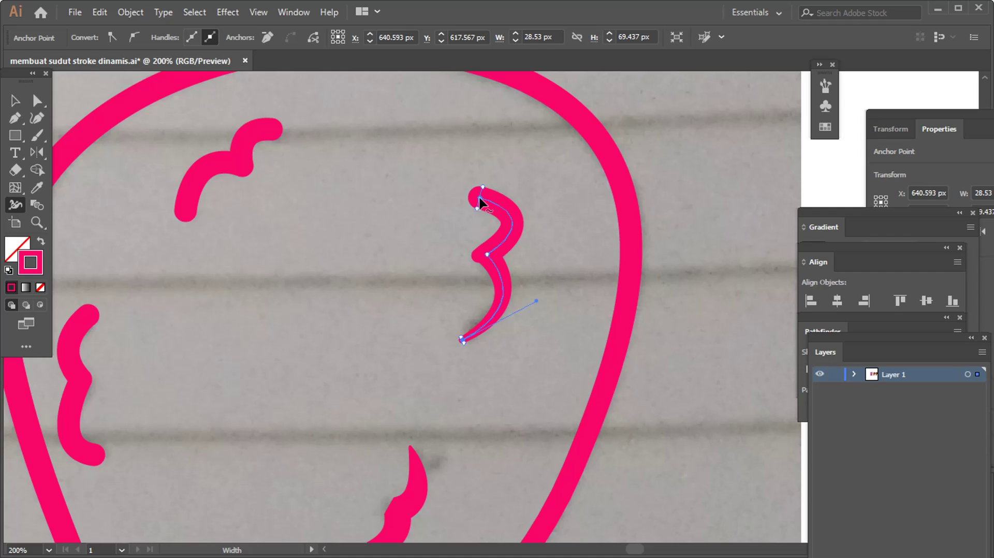
pyautogui.moveTo(482, 188); pyautogui.dragTo(480, 193)
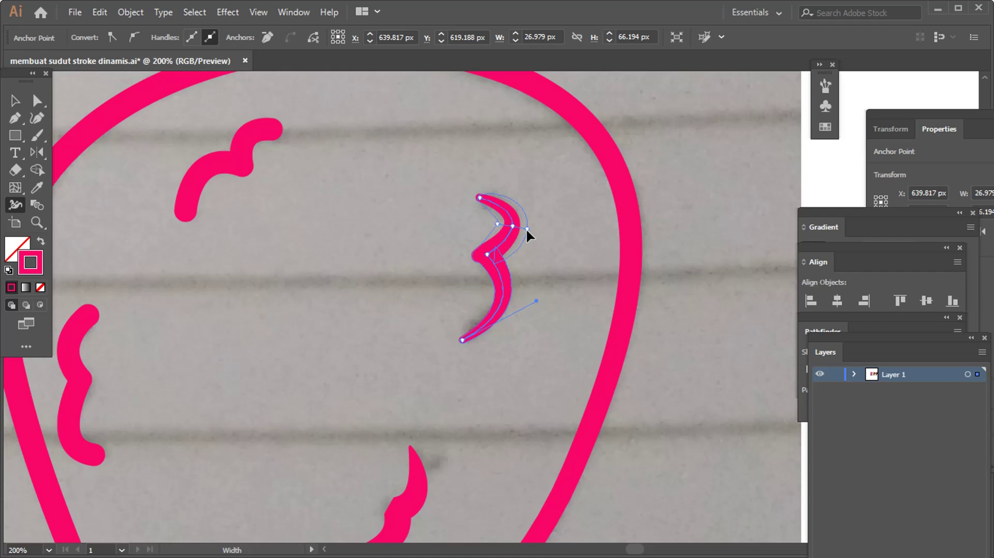
pyautogui.keyDown('ctrl'); pyautogui.keyDown('alt'); pyautogui.click(463, 323); pyautogui.keyUp('alt'); pyautogui.keyUp('ctrl')
# Step: Delete the two untapered curls at the meat's top-left and left
pyautogui.press('v')
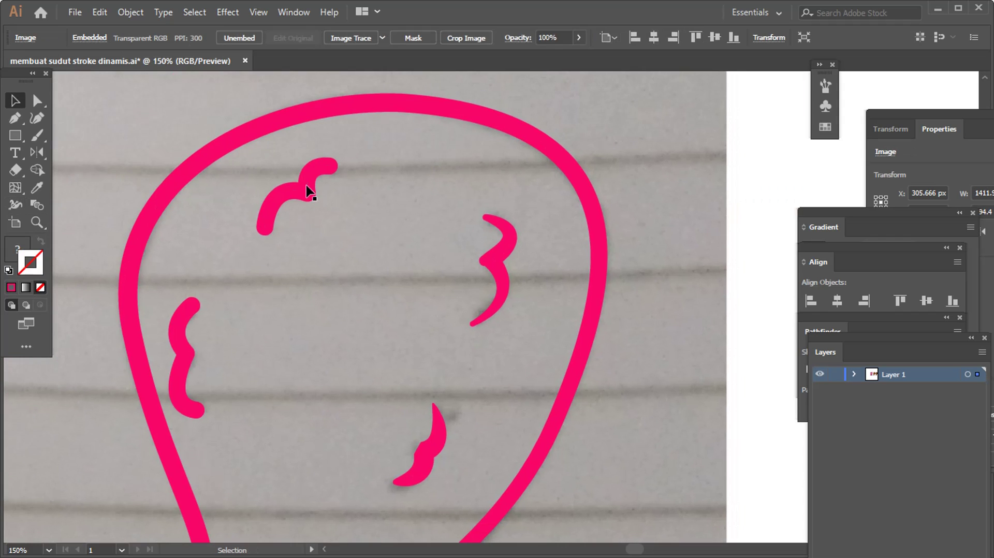
pyautogui.click(309, 192)
pyautogui.keyDown('shift'); pyautogui.click(185, 327); pyautogui.keyUp('shift')
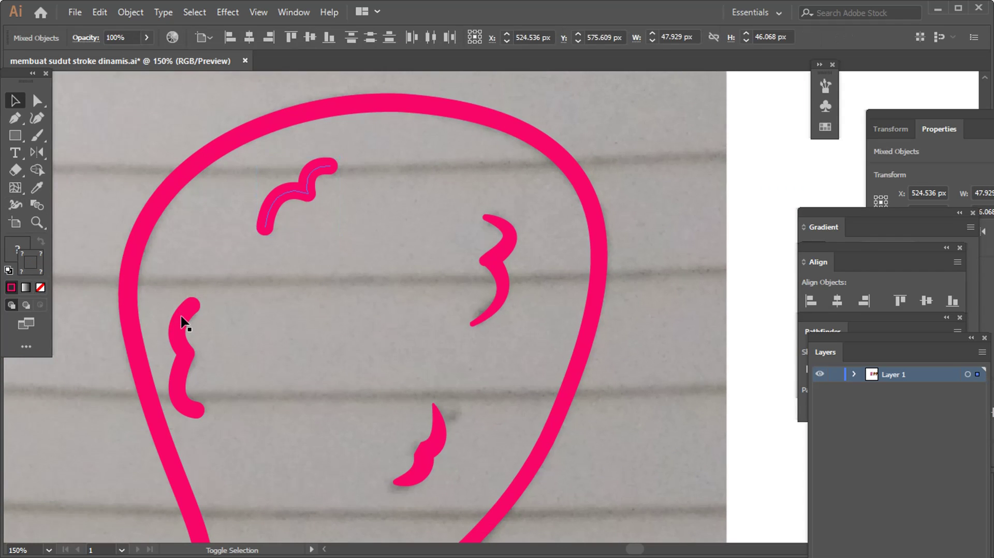
pyautogui.keyDown('shift'); pyautogui.click(184, 326); pyautogui.keyUp('shift')
pyautogui.keyDown('shift'); pyautogui.click(182, 318); pyautogui.keyUp('shift')
pyautogui.press('Delete')
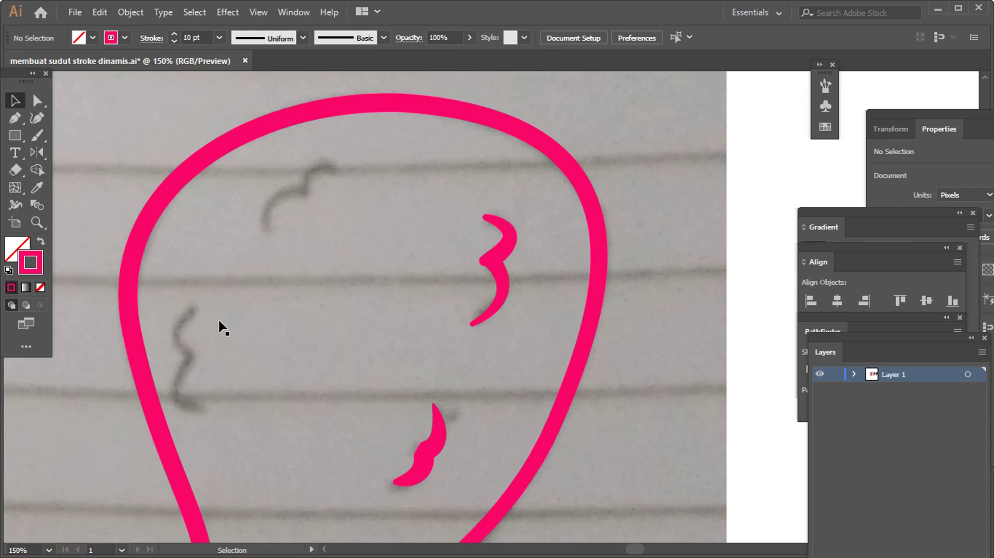
pyautogui.moveTo(508, 207); pyautogui.dragTo(518, 336)
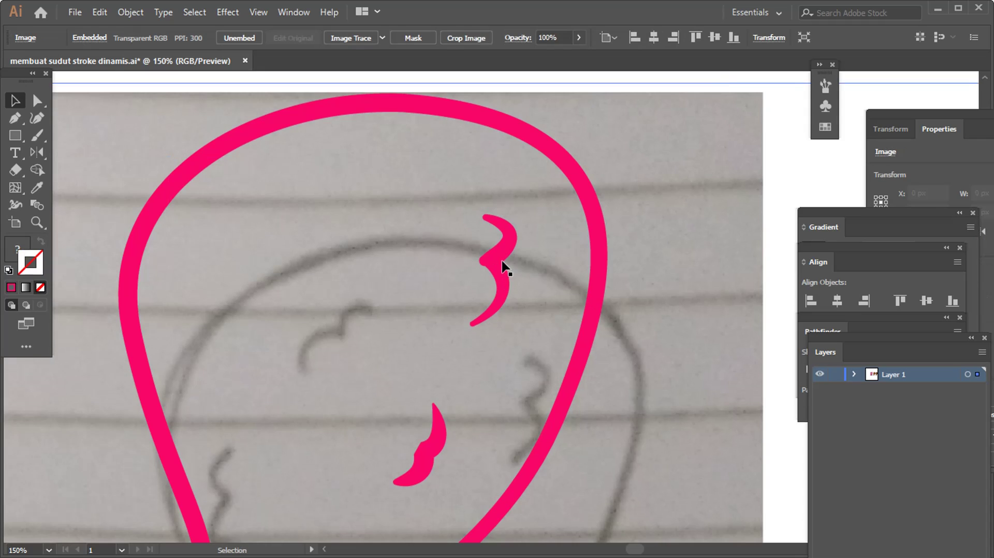
pyautogui.hotkey('ctrl', 'z')
# Step: Place a copy of the tapered 3-shaped curl at the top-left, rotated to match the sketch
pyautogui.click(499, 266)
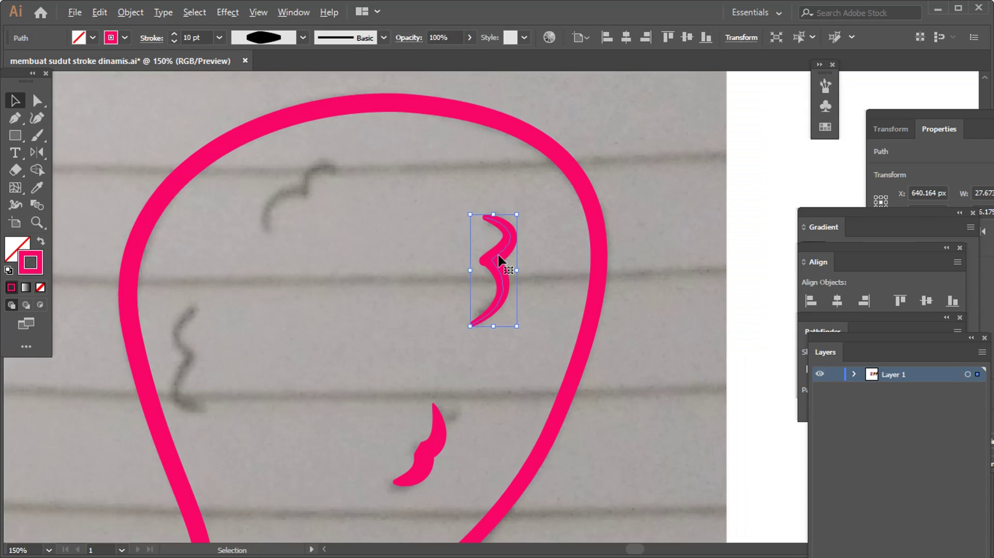
pyautogui.moveTo(485, 259); pyautogui.dragTo(313, 234)
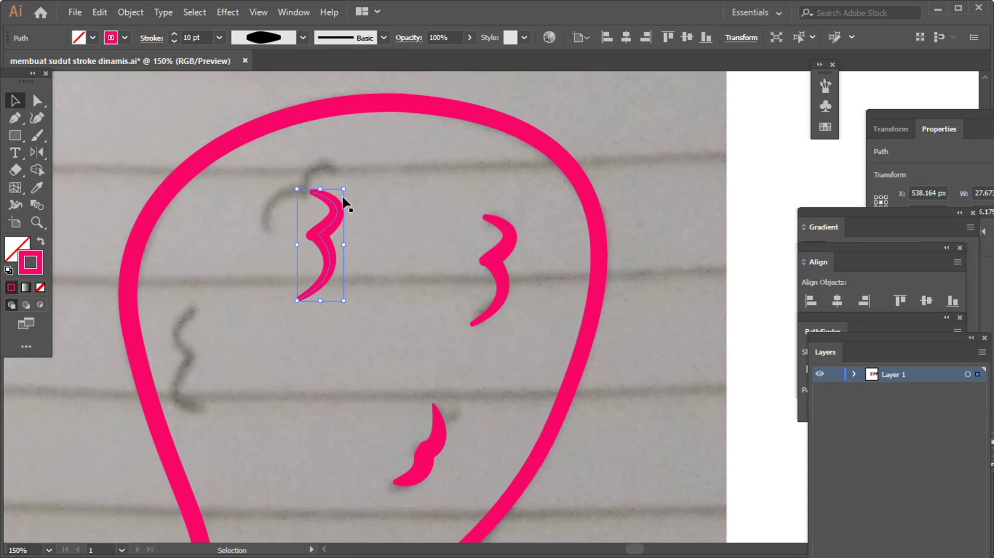
pyautogui.moveTo(361, 192)
pyautogui.mouseDown()
pyautogui.moveTo(314, 235)
pyautogui.moveTo(289, 189)
pyautogui.mouseUp()
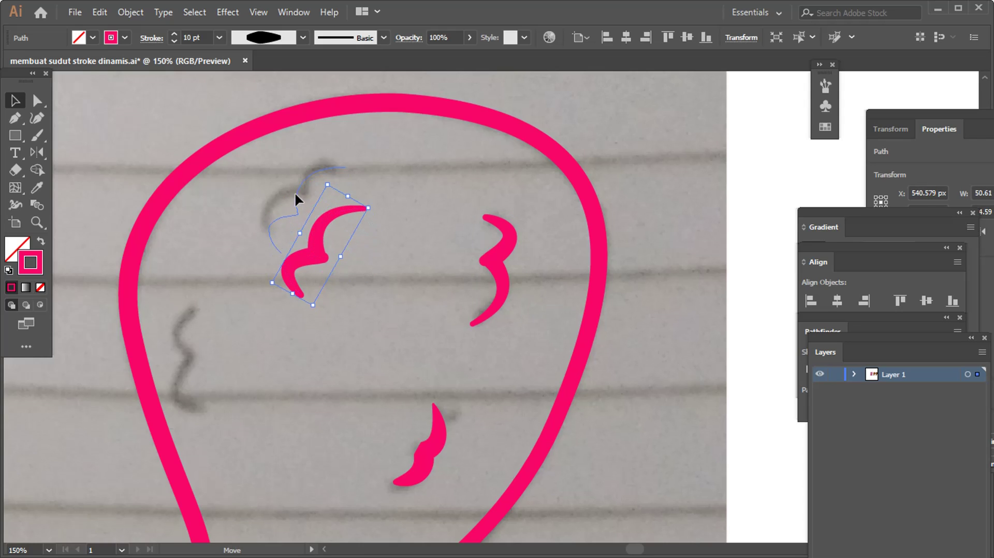
# Step: Place a copy of the tapered lower curl on the meat's left, rotated to match the sketch
pyautogui.click(427, 460)
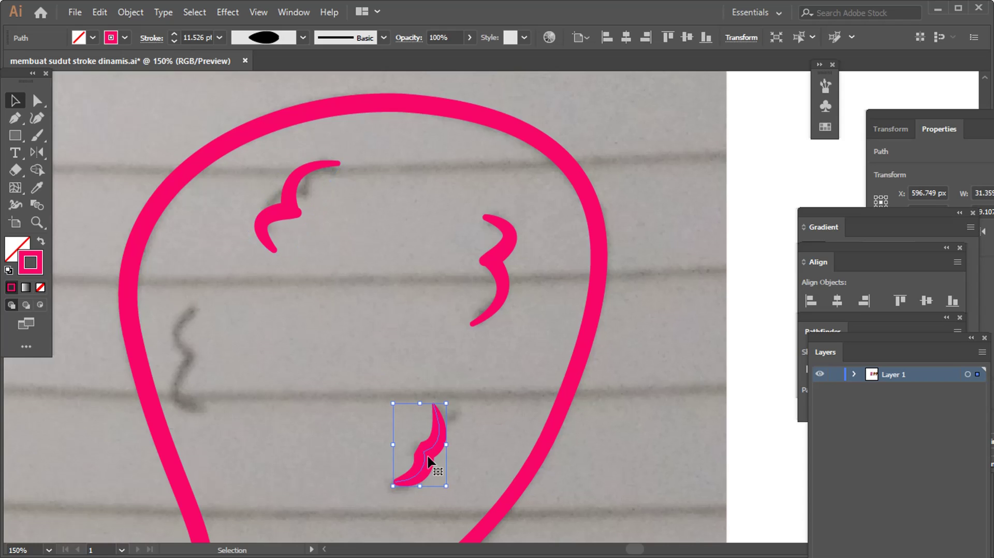
pyautogui.moveTo(228, 367); pyautogui.dragTo(230, 368)
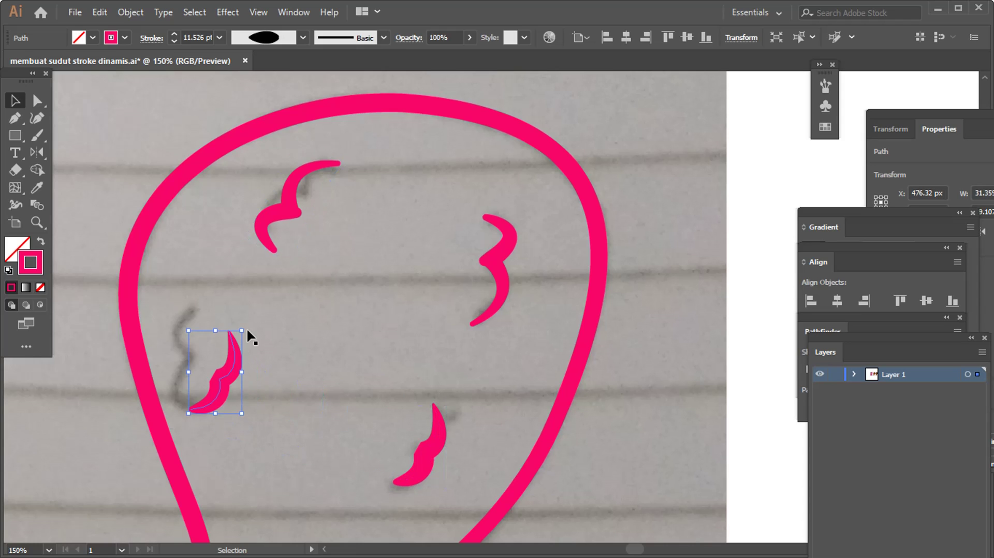
pyautogui.moveTo(247, 327); pyautogui.dragTo(206, 380)
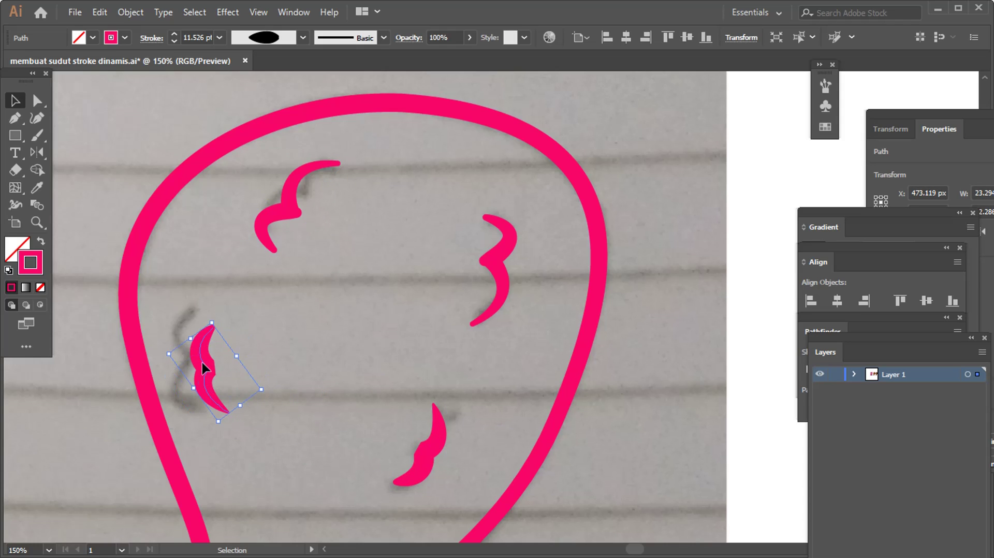
pyautogui.keyDown('ctrl'); pyautogui.keyDown('alt'); pyautogui.click(554, 381); pyautogui.keyUp('alt'); pyautogui.keyUp('ctrl')
pyautogui.moveTo(555, 381); pyautogui.dragTo(441, 355)
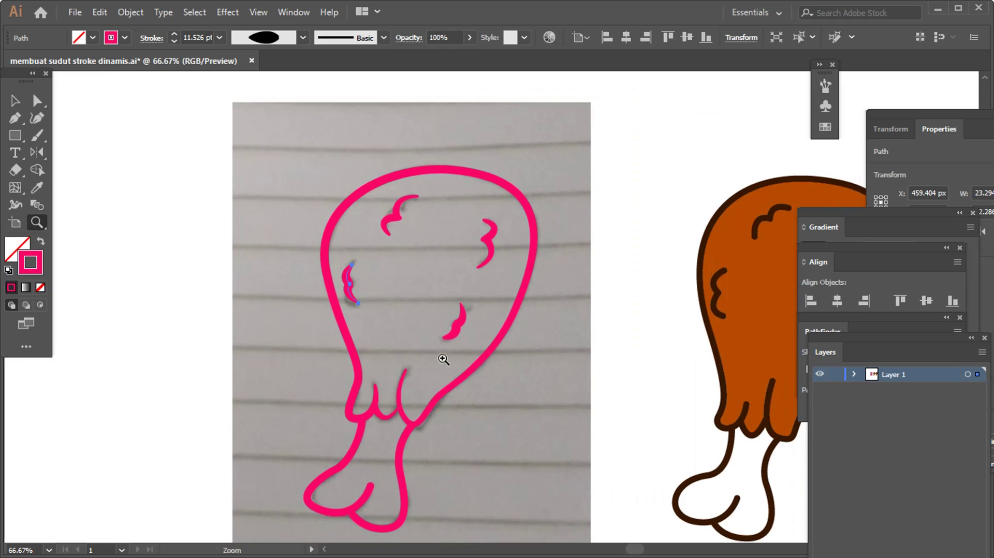
pyautogui.keyDown('ctrl'); pyautogui.click(529, 329); pyautogui.keyUp('ctrl')
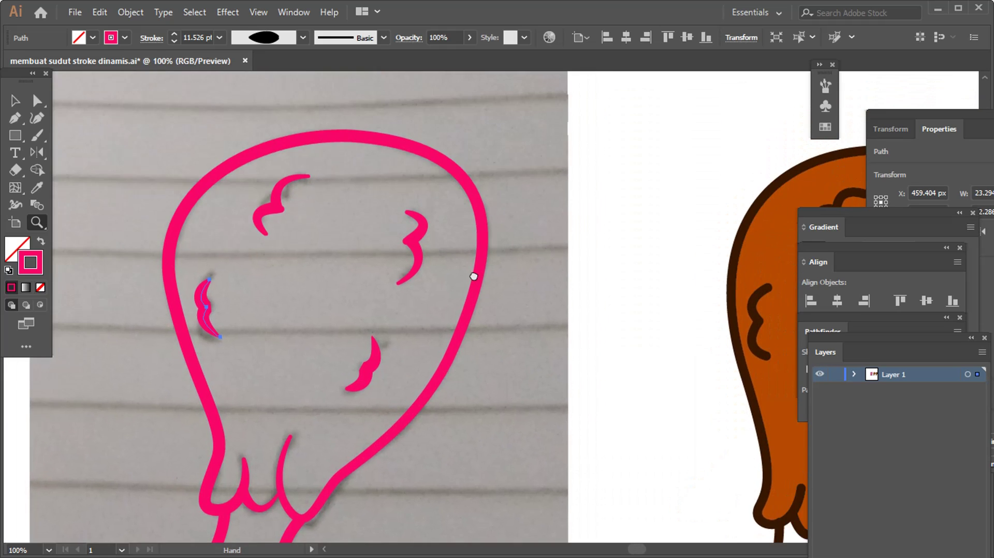
pyautogui.moveTo(472, 271)
pyautogui.mouseDown()
pyautogui.moveTo(382, 332)
pyautogui.moveTo(507, 273)
pyautogui.mouseUp()
# Step: Use the Width tool to swell the drumstick outline's stroke to a moderate thickness across the top
pyautogui.scroll(1, 457, 195)
pyautogui.press('v')
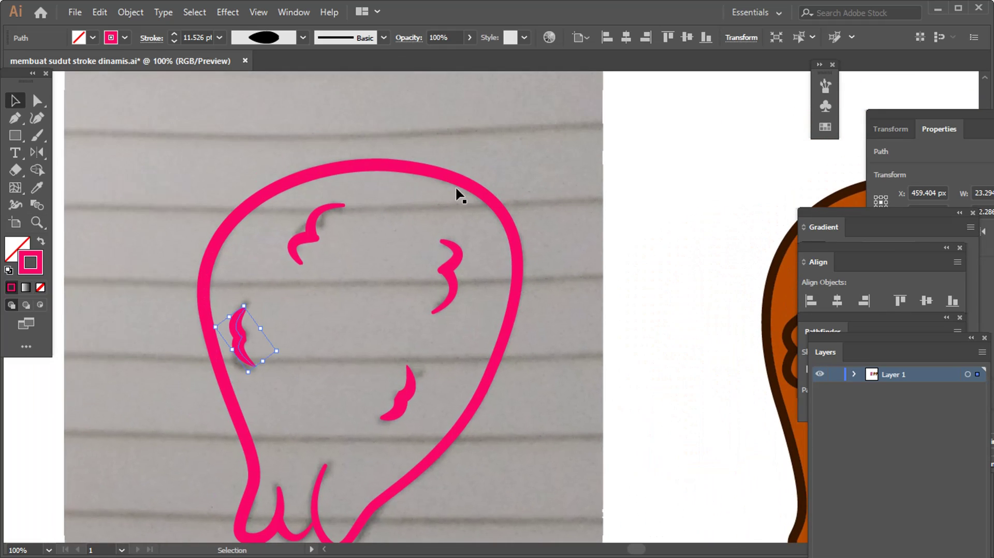
pyautogui.click(458, 181)
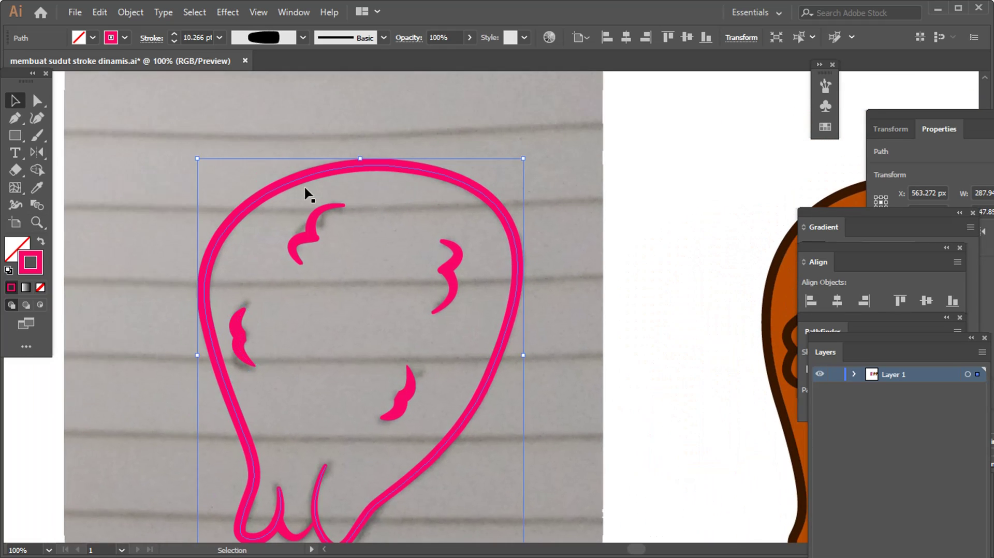
pyautogui.click(23, 204)
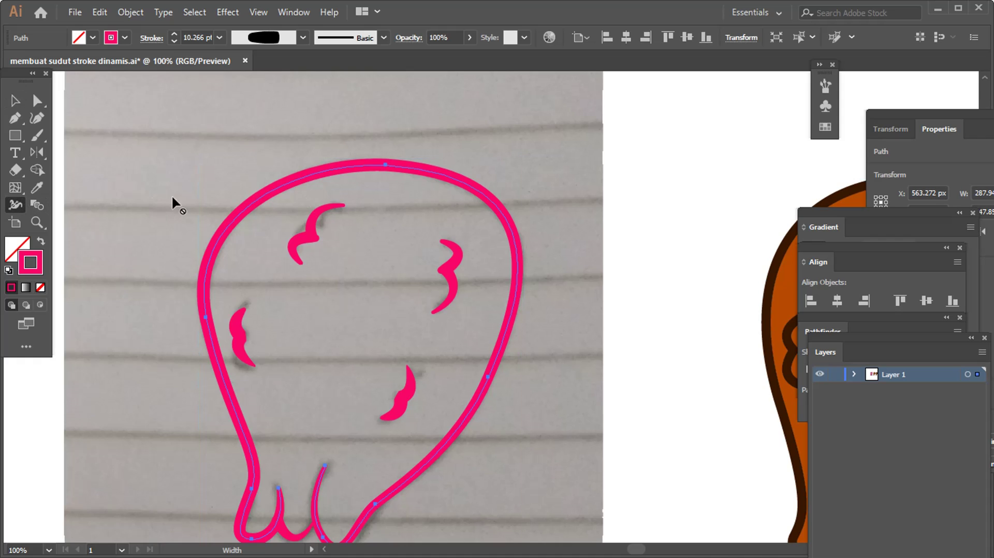
pyautogui.moveTo(386, 165); pyautogui.dragTo(389, 150)
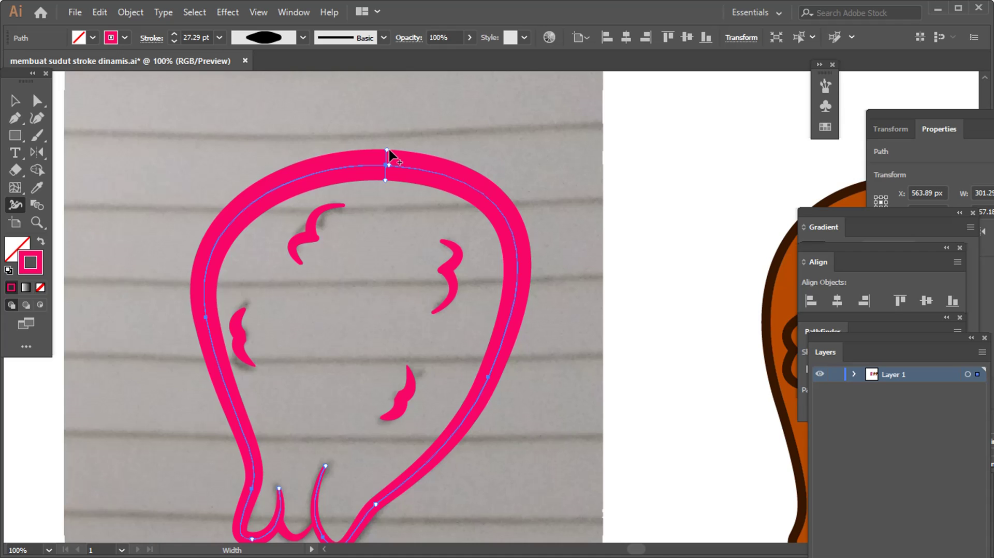
pyautogui.moveTo(388, 149); pyautogui.dragTo(389, 153)
pyautogui.hotkey('ctrl', '-')
pyautogui.hotkey('ctrl', '-')
pyautogui.hotkey('ctrl', 'shift', 'a')
pyautogui.moveTo(533, 393); pyautogui.dragTo(466, 381)
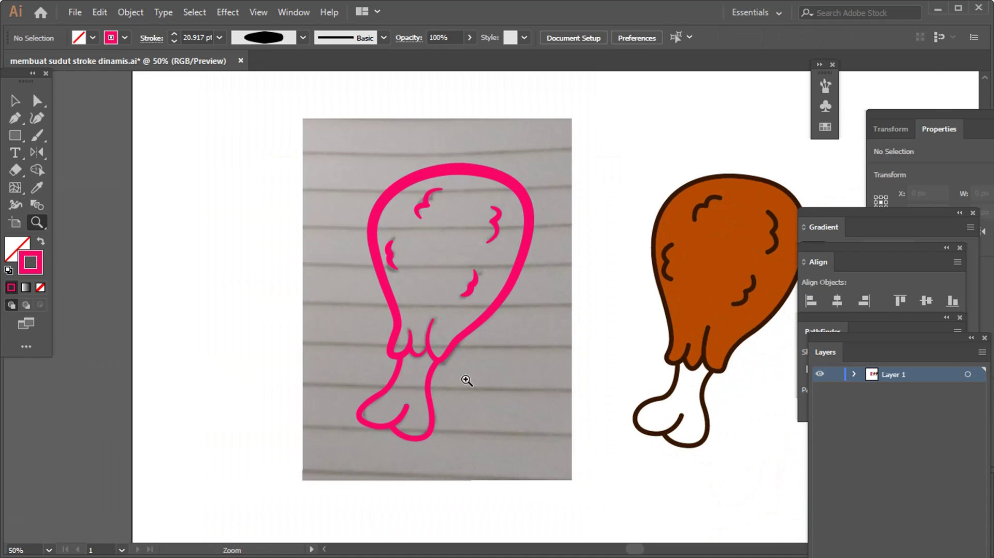
pyautogui.click(467, 381)
# Step: Taper the left bone curve's end to a thin point and widen its lower-left bend
pyautogui.click(492, 326)
pyautogui.press('a')
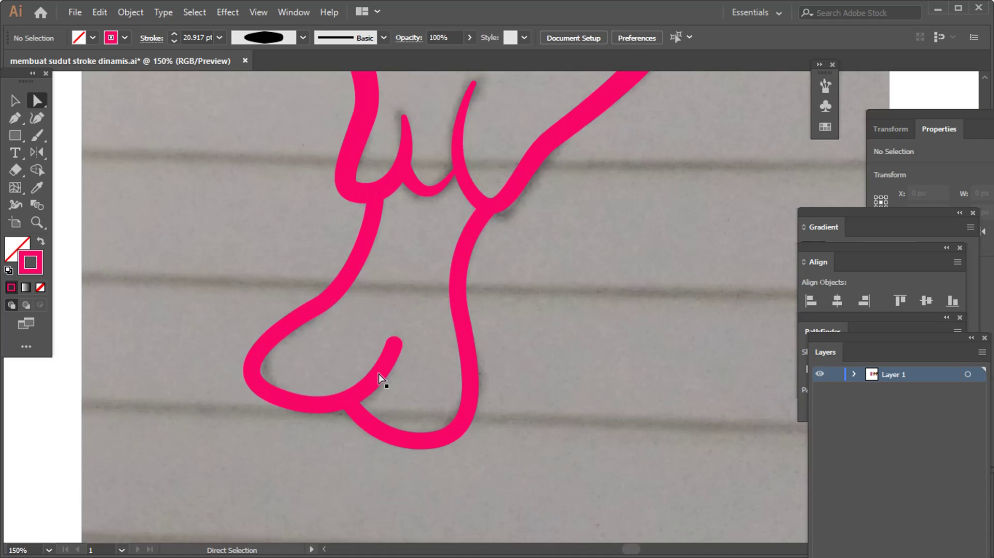
pyautogui.click(381, 380)
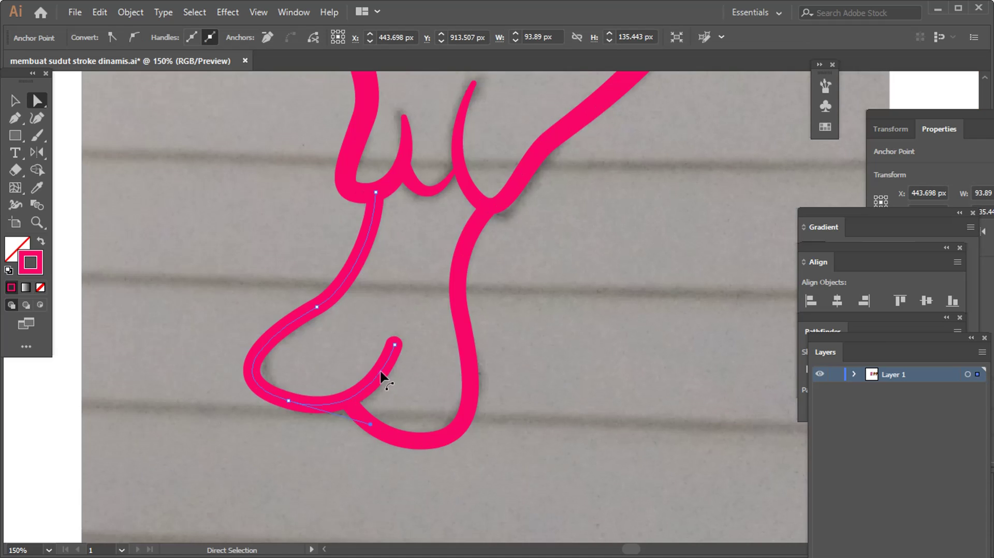
pyautogui.click(16, 206)
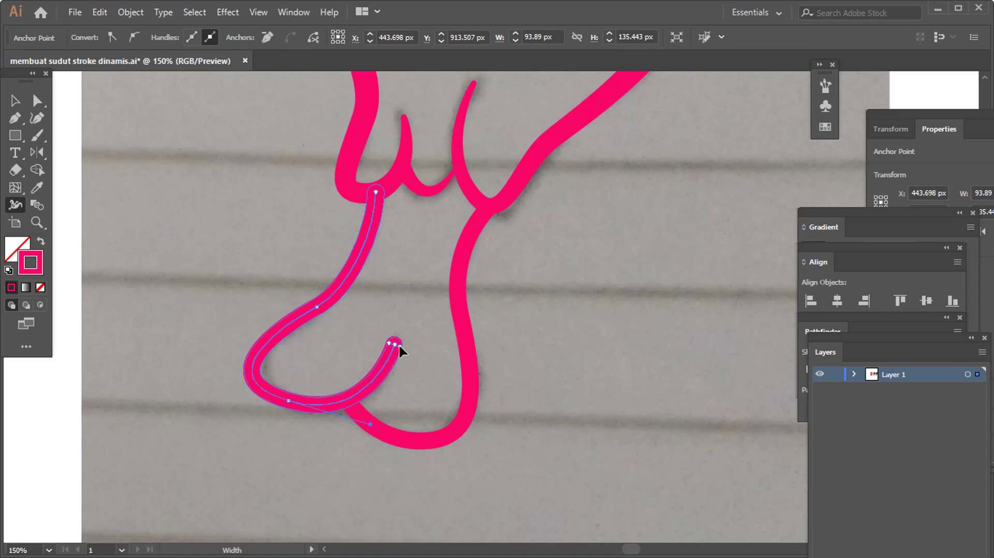
pyautogui.moveTo(395, 343); pyautogui.dragTo(349, 380)
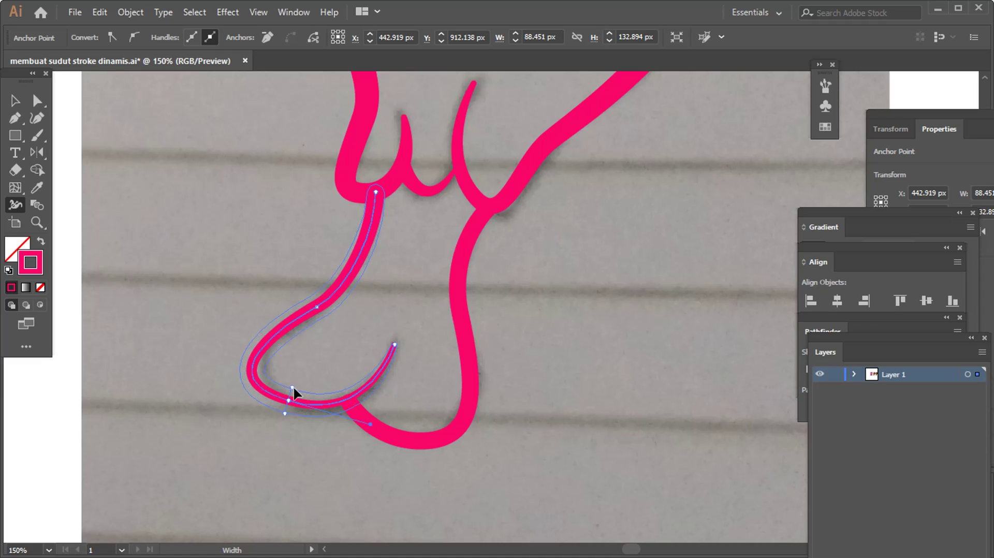
pyautogui.moveTo(293, 393); pyautogui.dragTo(374, 407)
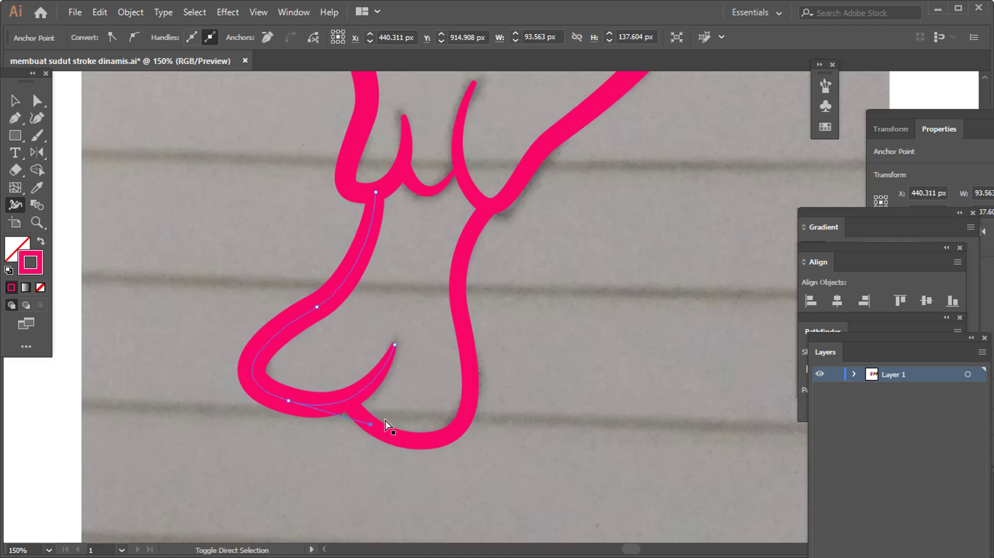
pyautogui.hotkey('ctrl', 'shift', 'a')
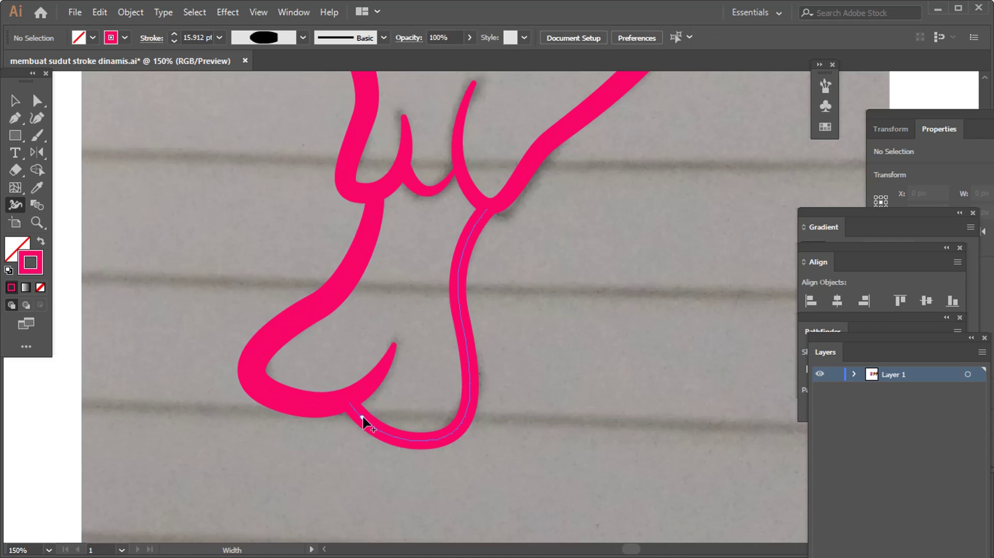
# Step: Widen the right bone stroke around its bottom with the Width tool
pyautogui.press('a')
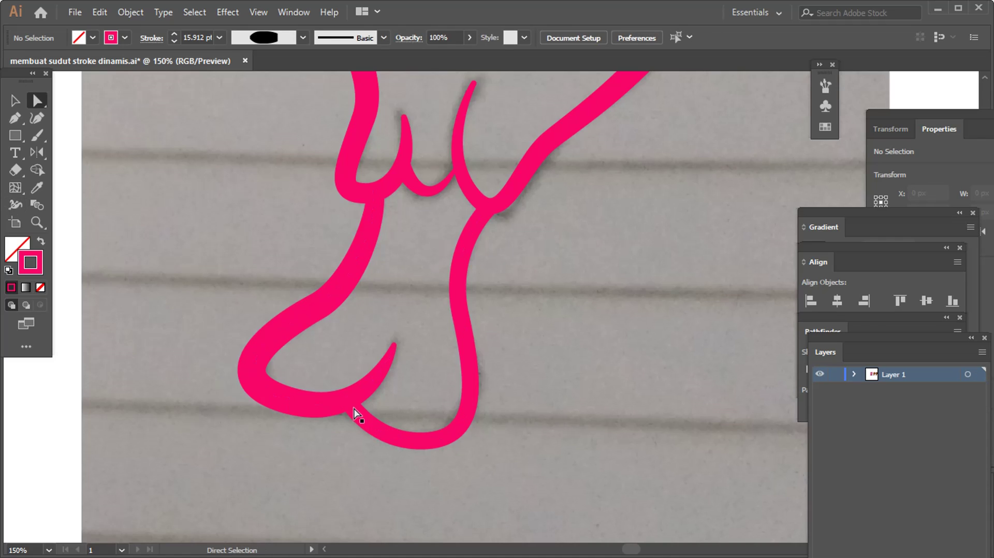
pyautogui.click(472, 386)
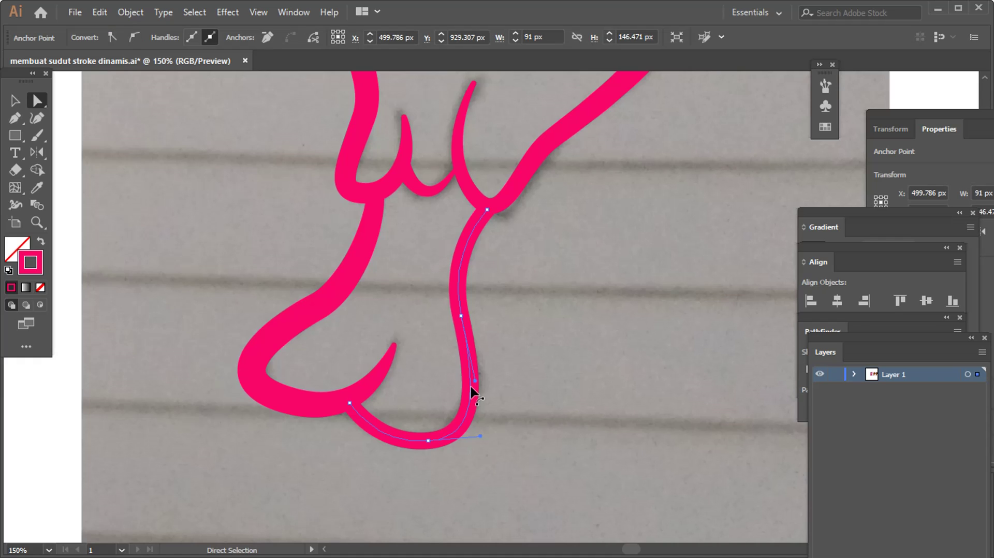
pyautogui.hotkey('shift', 'w')
pyautogui.moveTo(471, 387); pyautogui.dragTo(482, 386)
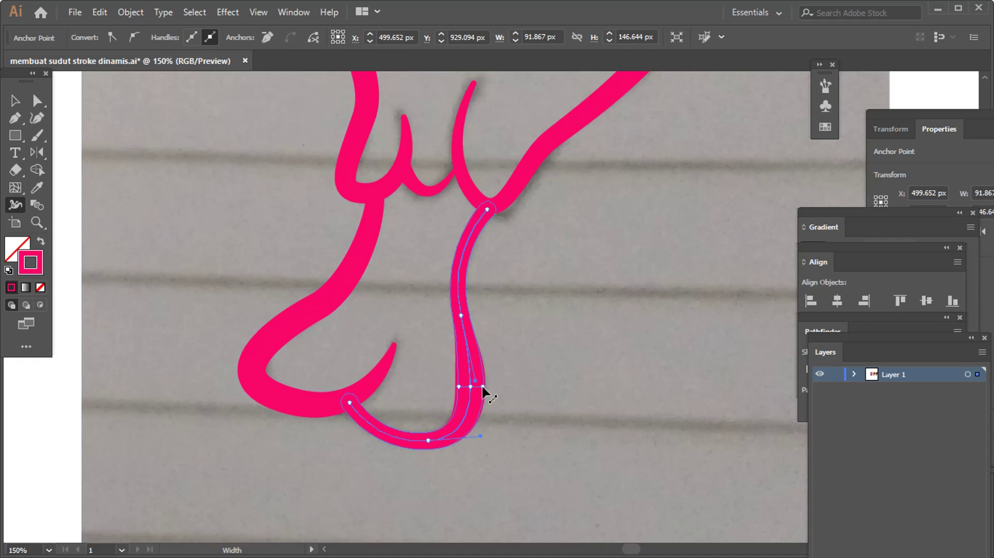
pyautogui.keyDown('ctrl'); pyautogui.click(356, 412); pyautogui.keyUp('ctrl')
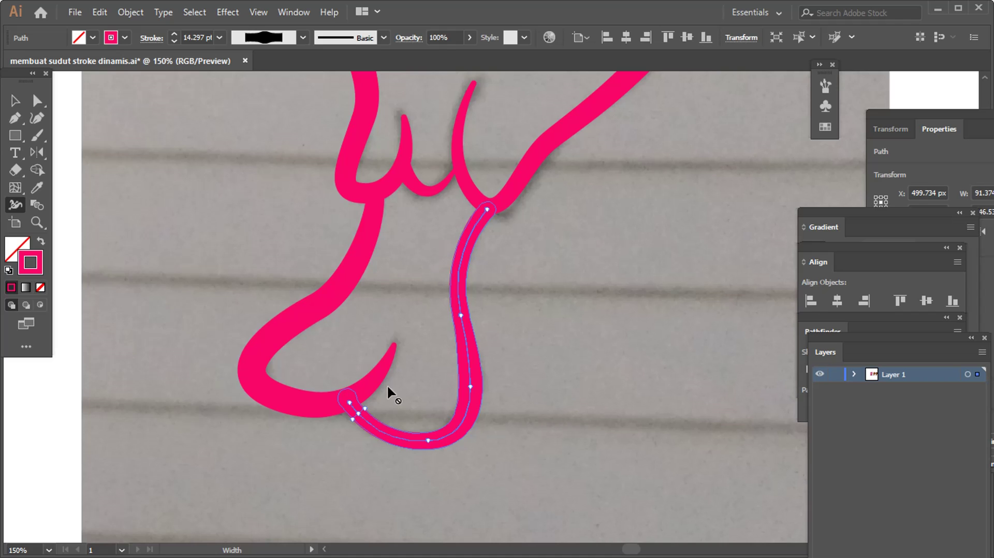
pyautogui.keyDown('ctrl'); pyautogui.click(467, 383); pyautogui.keyUp('ctrl')
pyautogui.press('z')
pyautogui.keyDown('alt'); pyautogui.click(523, 343); pyautogui.keyUp('alt')
pyautogui.keyDown('alt'); pyautogui.click(588, 276); pyautogui.keyUp('alt')
# Step: Move the pink traced drumstick off the photo to the right of the second brown drumstick
pyautogui.keyDown('alt'); pyautogui.click(588, 276); pyautogui.keyUp('alt')
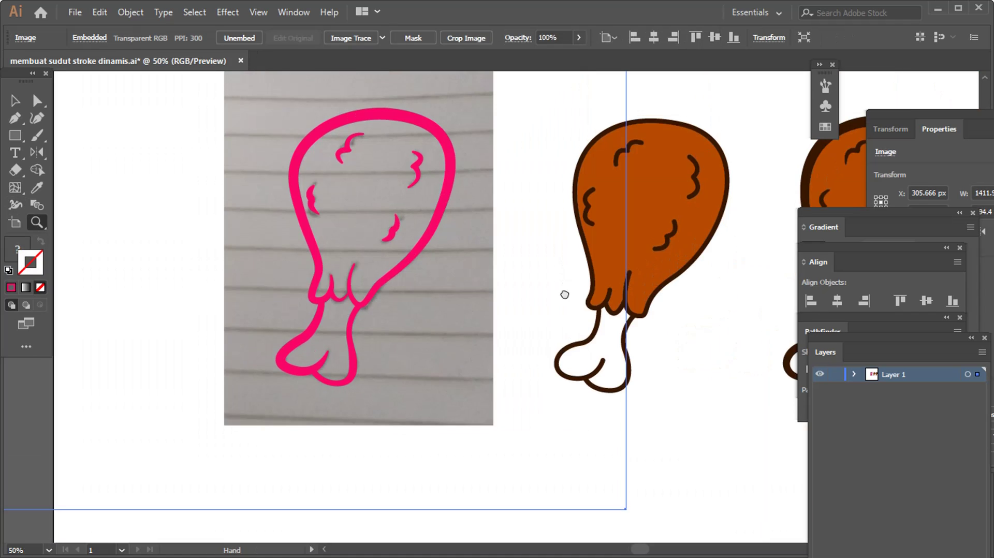
pyautogui.keyDown('alt'); pyautogui.click(461, 317); pyautogui.keyUp('alt')
pyautogui.moveTo(492, 309); pyautogui.dragTo(453, 320)
pyautogui.press('v')
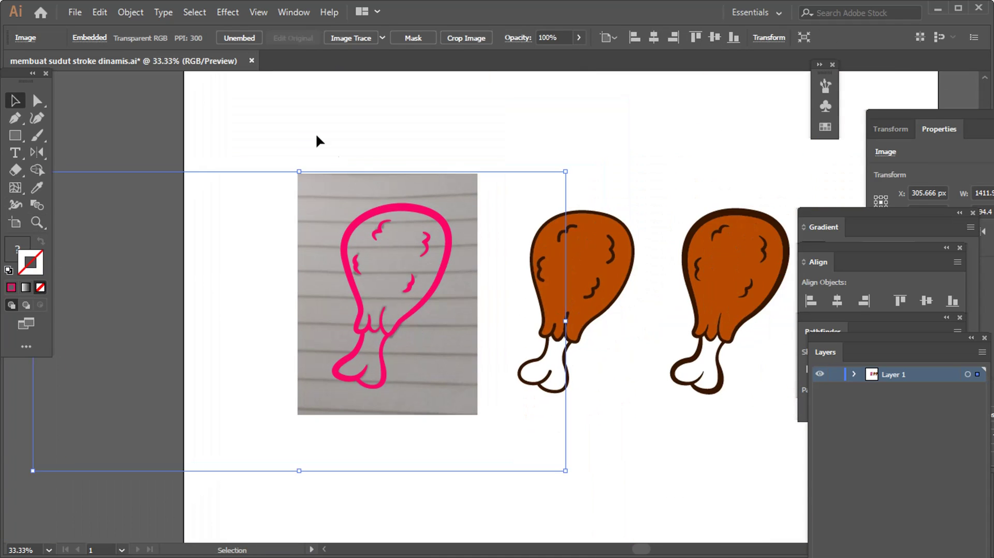
pyautogui.moveTo(296, 134)
pyautogui.mouseDown()
pyautogui.moveTo(464, 416)
pyautogui.moveTo(355, 406)
pyautogui.mouseUp()
pyautogui.click(318, 286)
pyautogui.moveTo(319, 285); pyautogui.dragTo(737, 379)
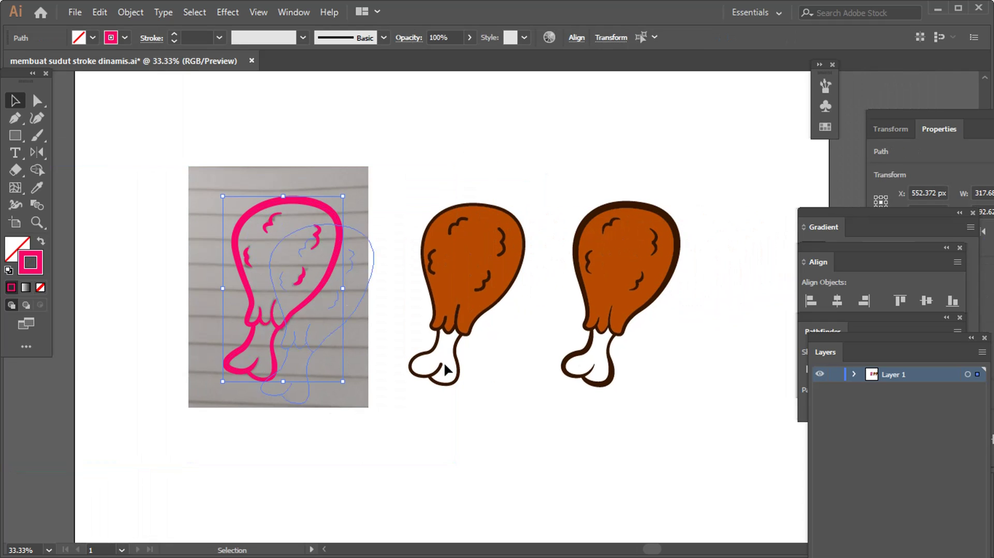
pyautogui.press('z')
pyautogui.click(725, 365)
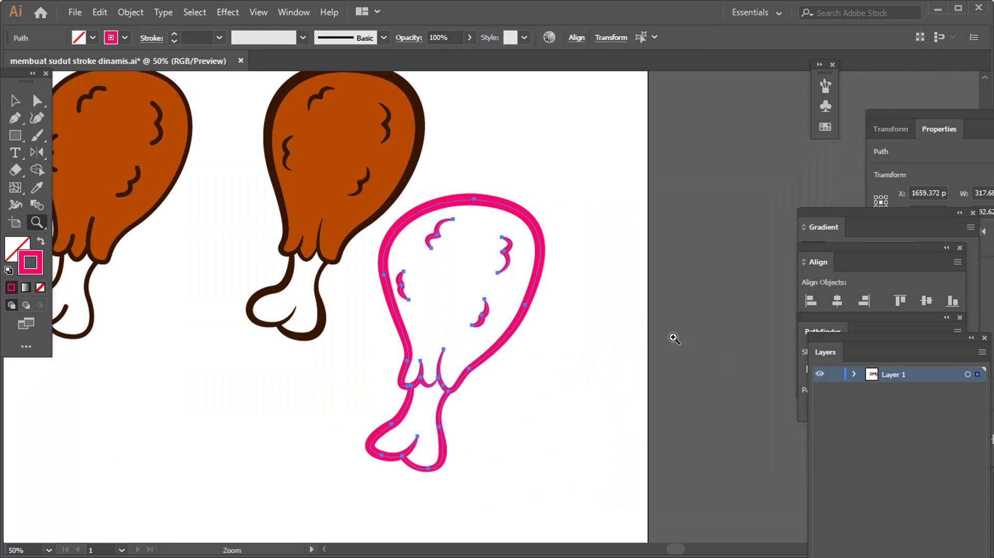
pyautogui.moveTo(491, 278); pyautogui.dragTo(506, 220)
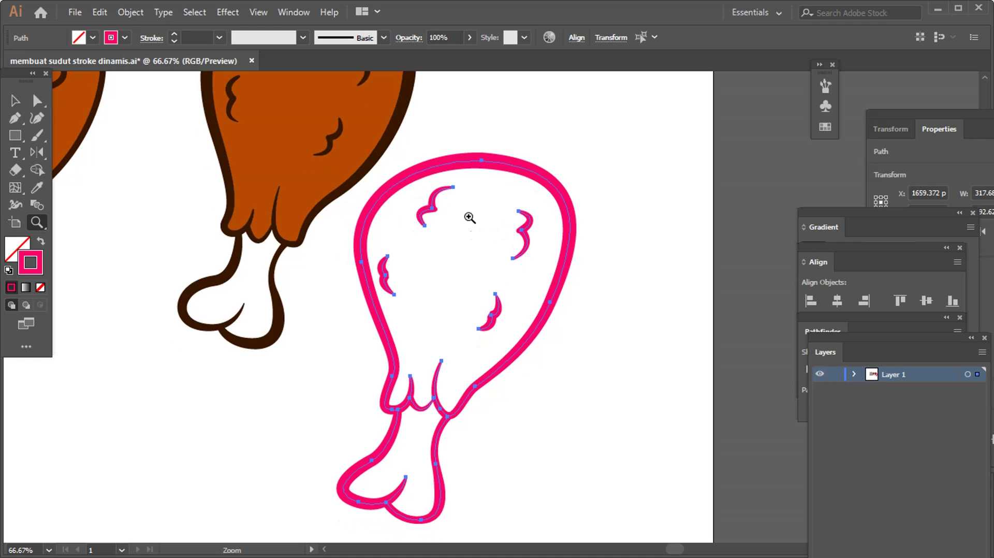
# Step: Apply Object > Expand Appearance to the pink strokes, then undo it
pyautogui.click(134, 13)
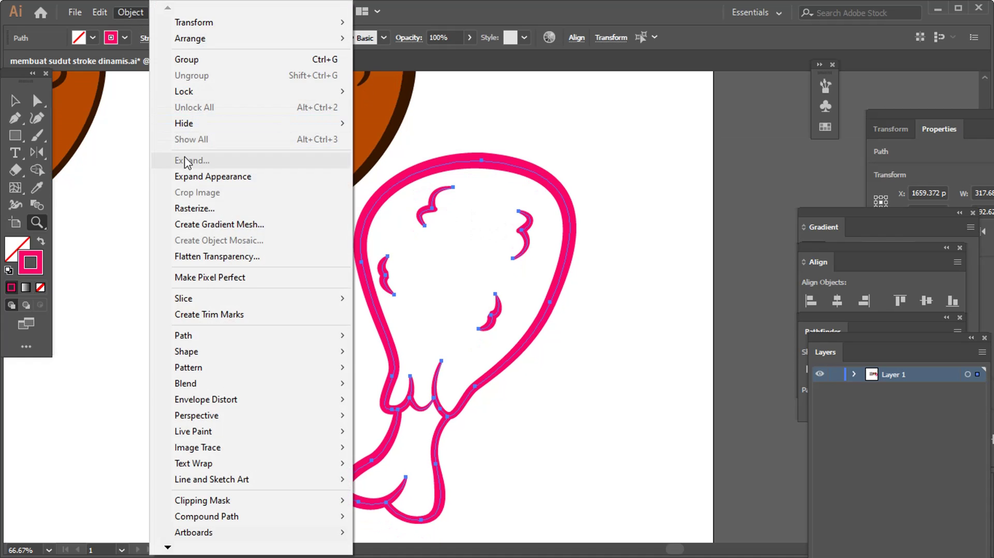
pyautogui.click(196, 178)
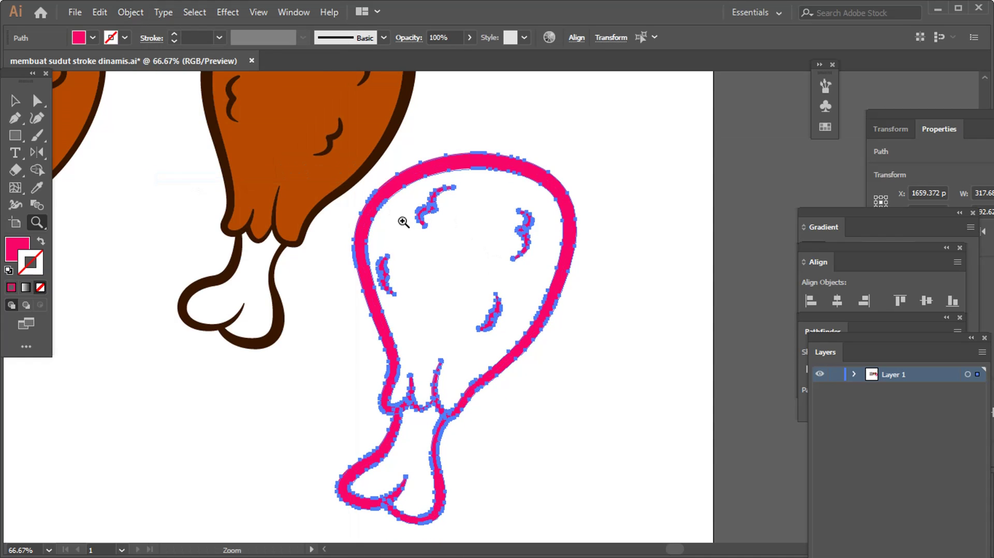
pyautogui.moveTo(399, 192); pyautogui.dragTo(459, 244)
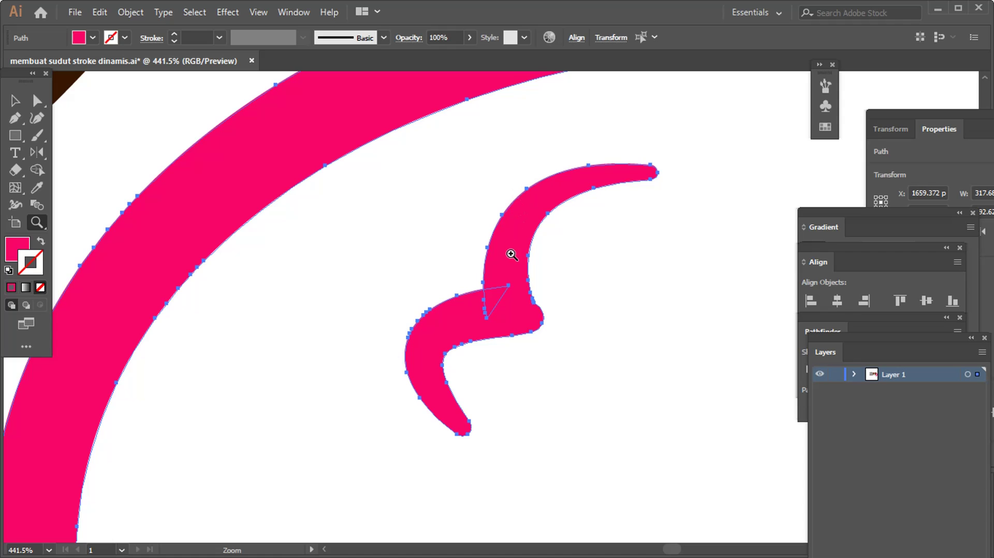
pyautogui.press('ctrl')
pyautogui.hotkey('ctrl', 'z')
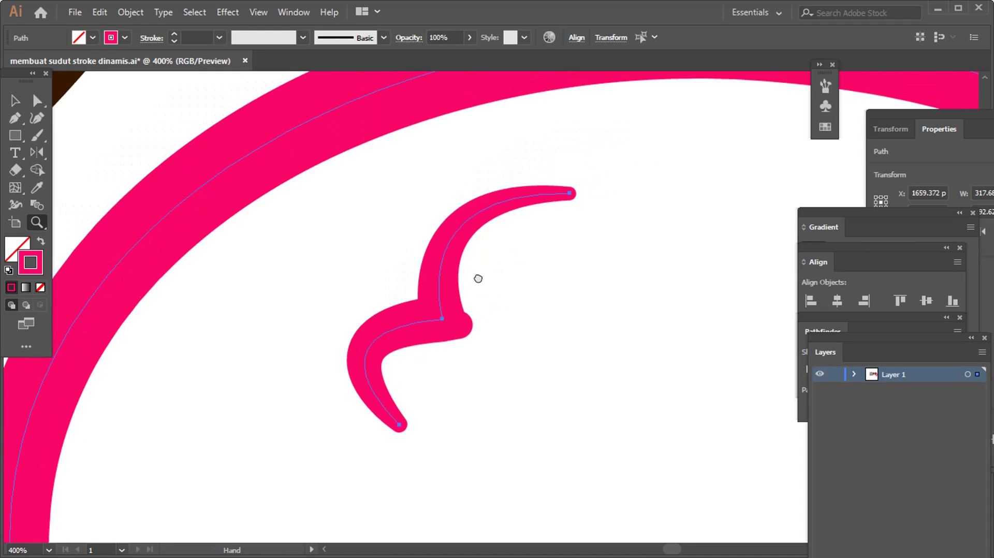
pyautogui.moveTo(506, 269); pyautogui.dragTo(493, 291)
# Step: In Outline view, expand the strokes' appearance into filled shapes again, then return to Preview
pyautogui.hotkey('ctrl', 'y')
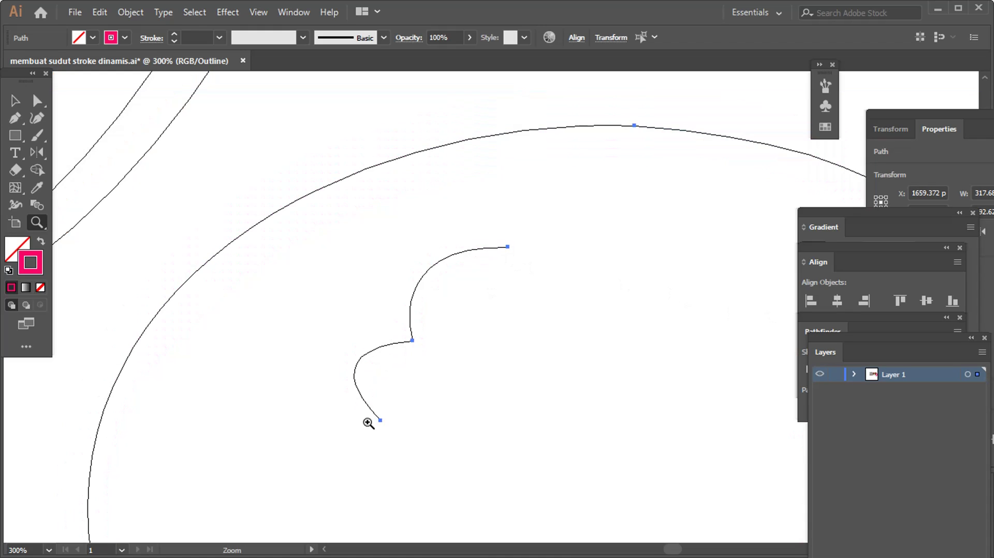
pyautogui.click(143, 11)
pyautogui.click(212, 176)
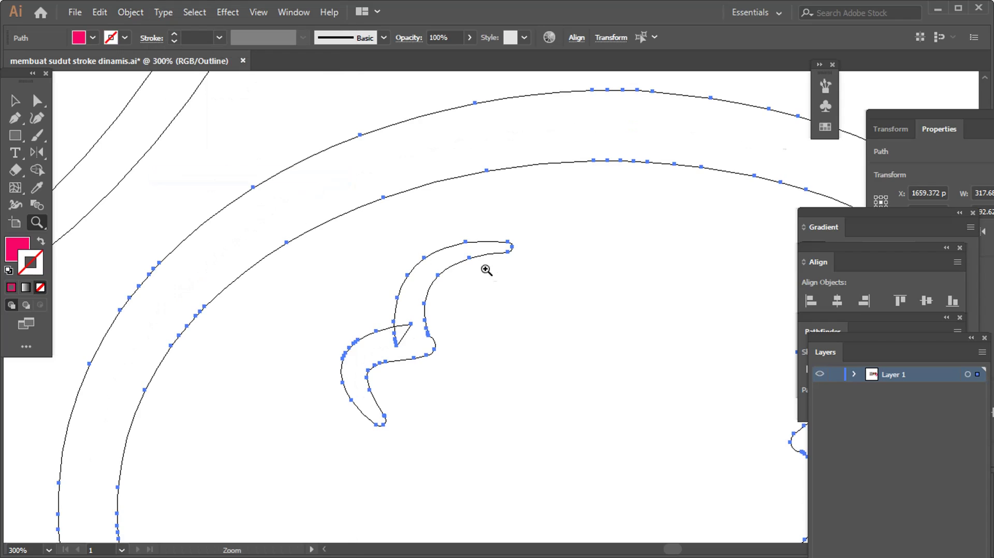
pyautogui.keyDown('alt'); pyautogui.click(498, 321); pyautogui.keyUp('alt')
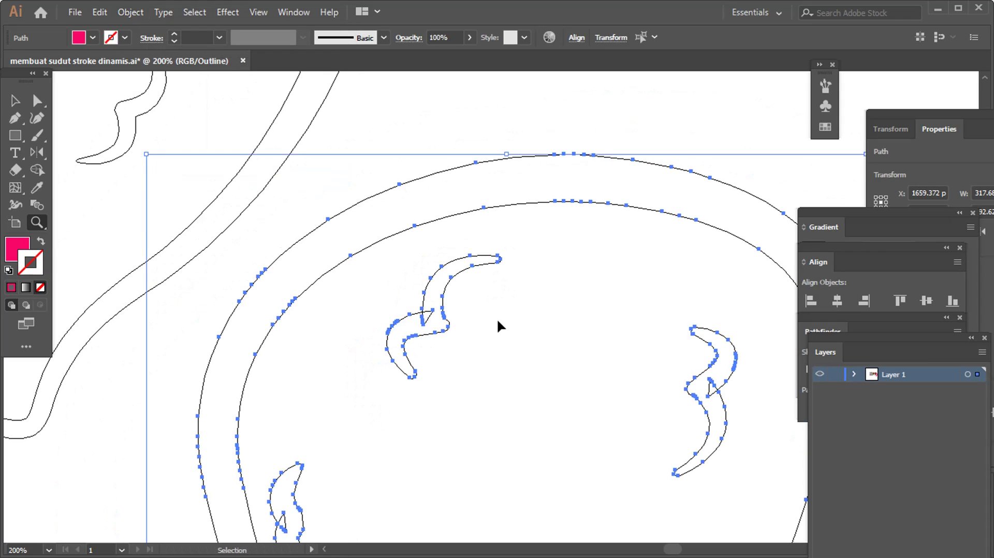
pyautogui.hotkey('ctrl', 'y')
pyautogui.keyDown('alt'); pyautogui.click(497, 322); pyautogui.keyUp('alt')
pyautogui.keyDown('alt'); pyautogui.click(541, 345); pyautogui.keyUp('alt')
pyautogui.moveTo(541, 345); pyautogui.dragTo(515, 326)
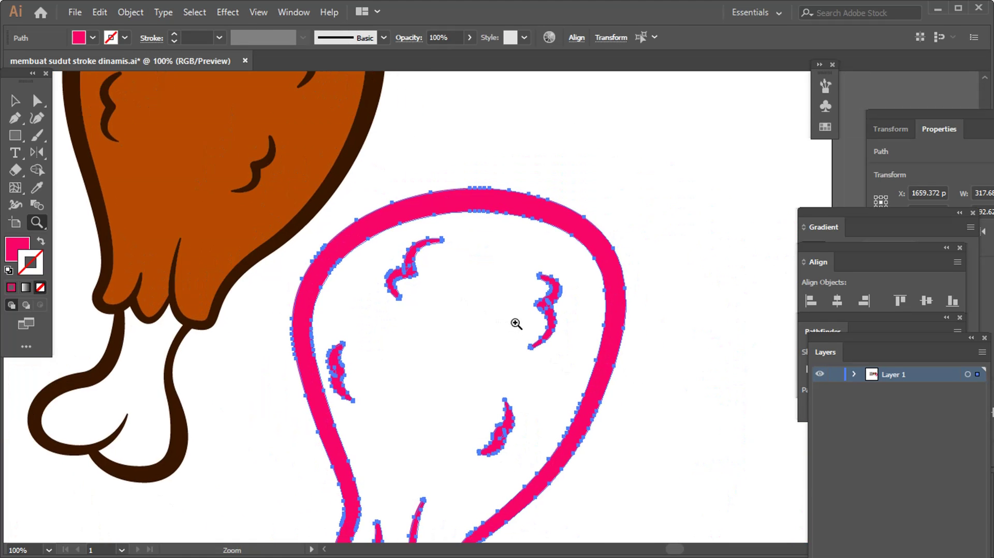
pyautogui.keyDown('alt'); pyautogui.click(518, 326); pyautogui.keyUp('alt')
pyautogui.moveTo(577, 326)
pyautogui.mouseDown()
pyautogui.moveTo(565, 286)
pyautogui.moveTo(605, 266)
pyautogui.mouseUp()
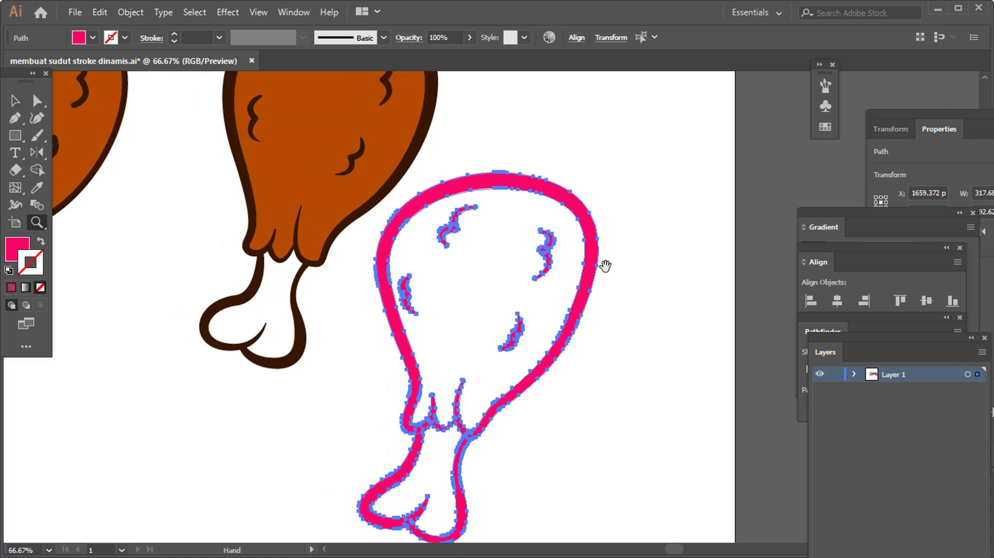
# Step: Zoom in to inspect the small triangular overlap at a curl's corner
pyautogui.scroll(1, 536, 259)
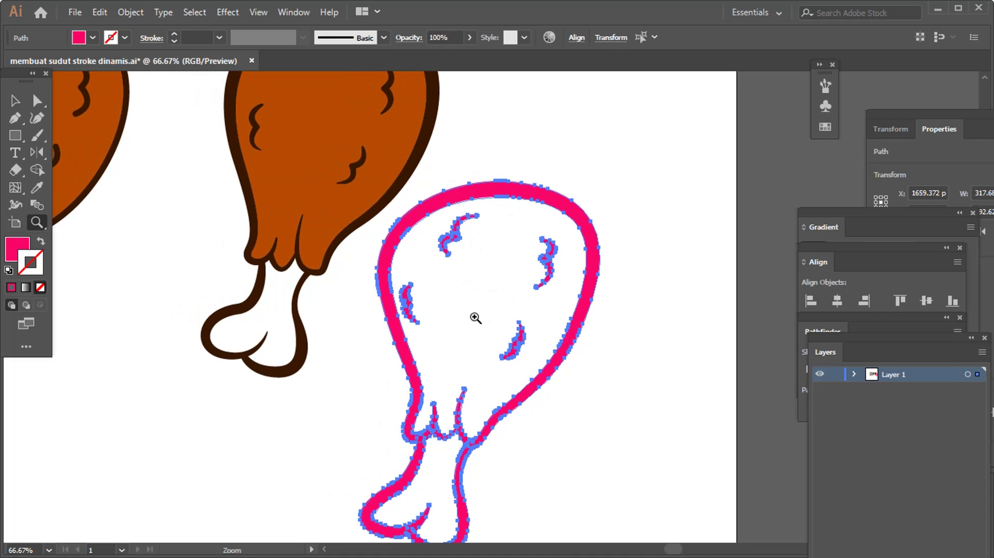
pyautogui.moveTo(462, 240); pyautogui.dragTo(473, 304)
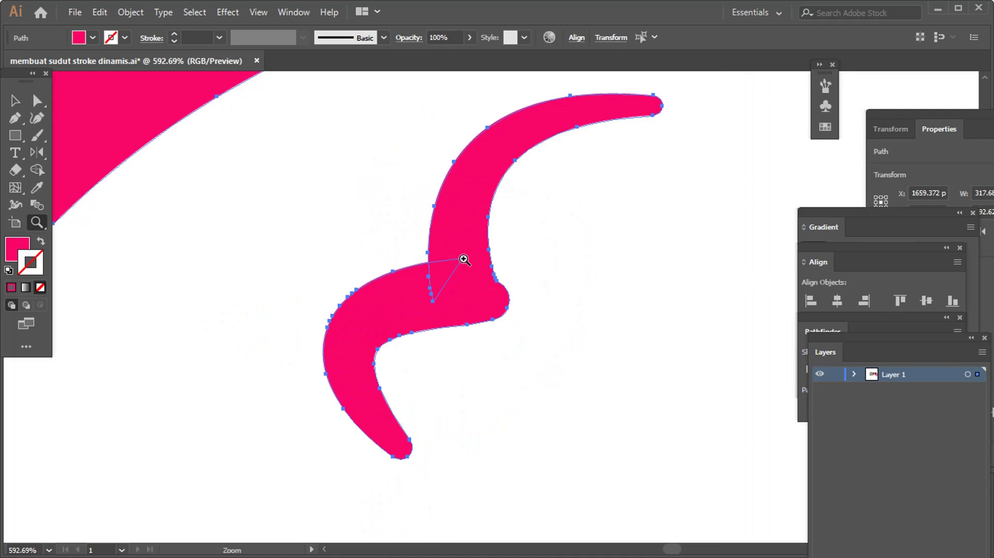
pyautogui.moveTo(413, 240); pyautogui.dragTo(495, 295)
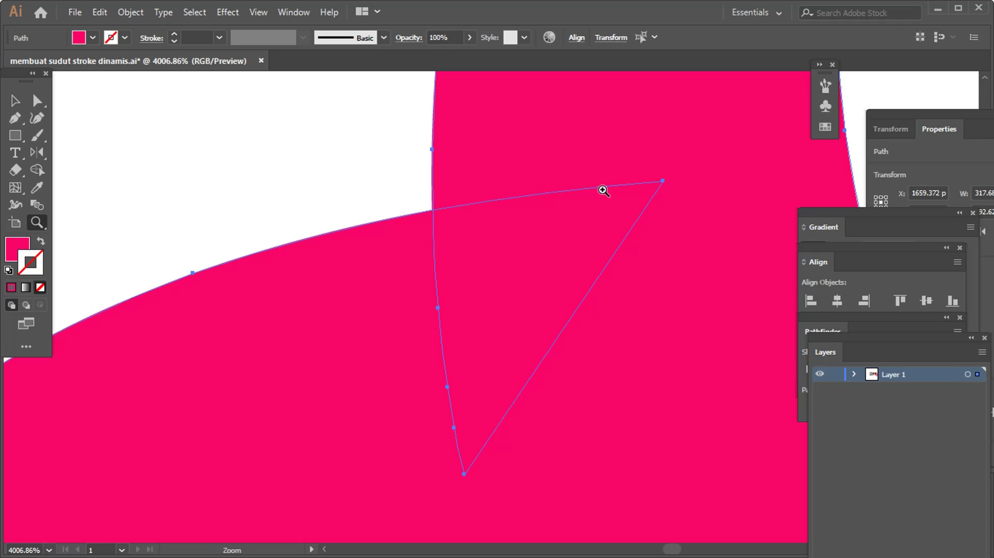
pyautogui.keyDown('alt'); pyautogui.click(529, 292); pyautogui.keyUp('alt')
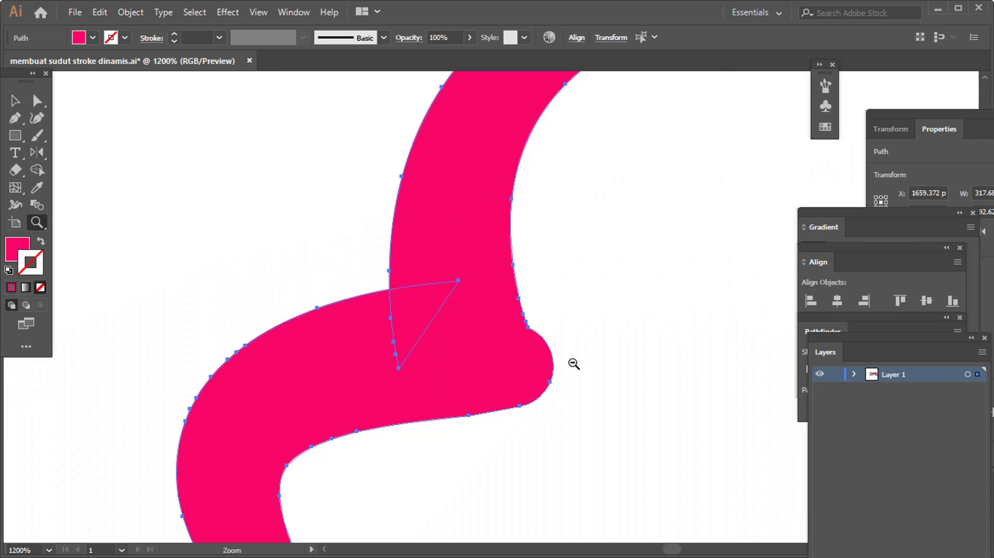
pyautogui.keyDown('alt'); pyautogui.click(572, 362); pyautogui.keyUp('alt')
pyautogui.keyDown('alt'); pyautogui.click(755, 335); pyautogui.keyUp('alt')
# Step: Reopen the Pathfinder panel and Unite the selected pink outline pieces
pyautogui.click(842, 333)
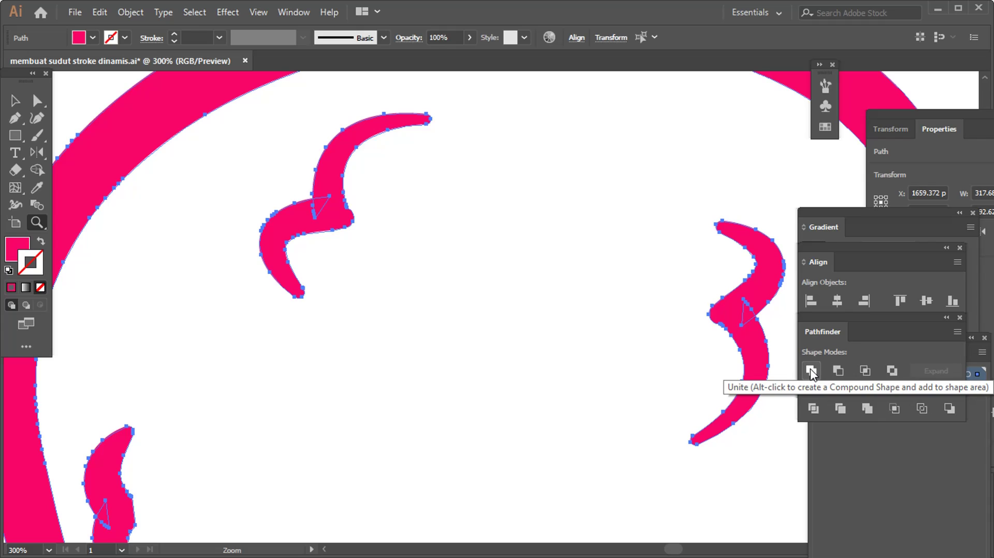
pyautogui.click(293, 12)
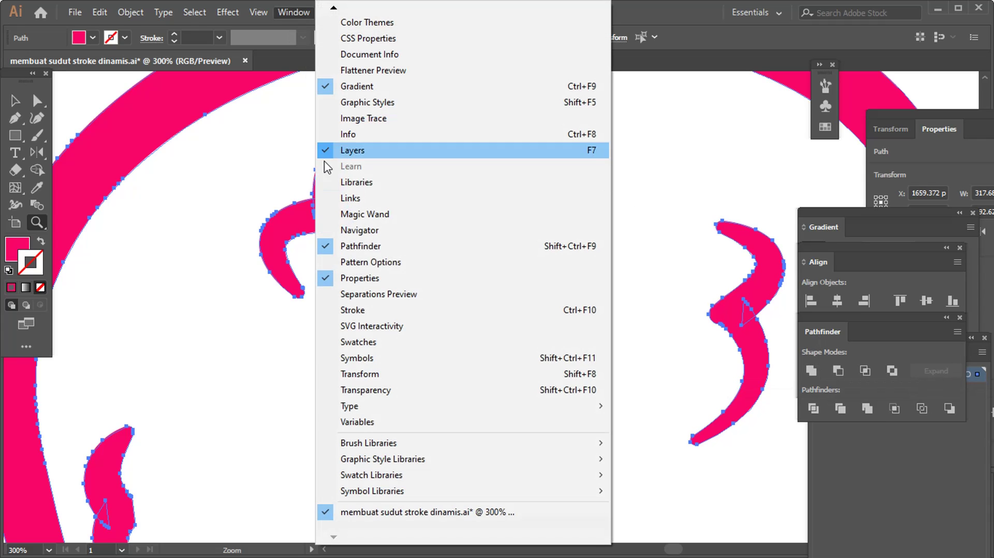
pyautogui.click(369, 247)
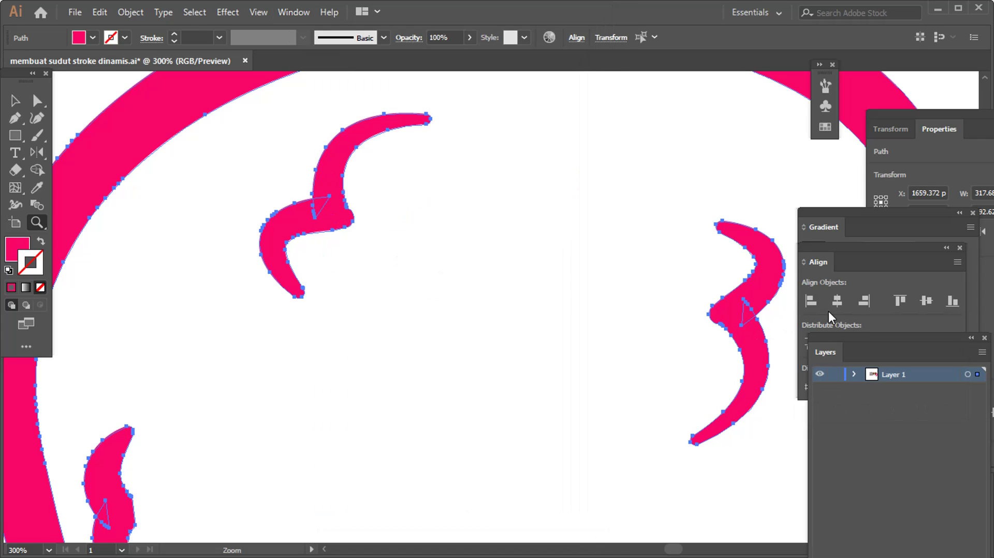
pyautogui.click(294, 12)
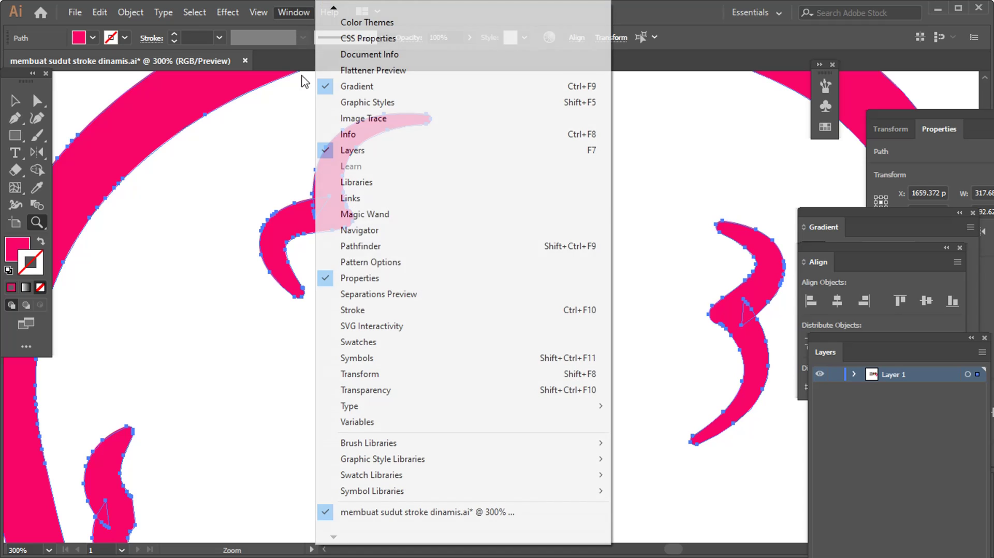
pyautogui.click(369, 247)
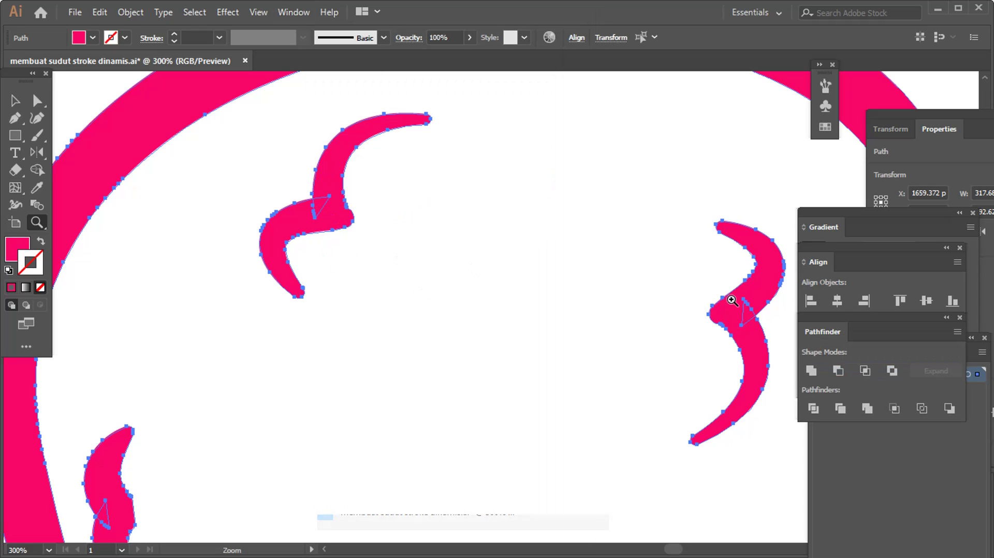
pyautogui.click(805, 374)
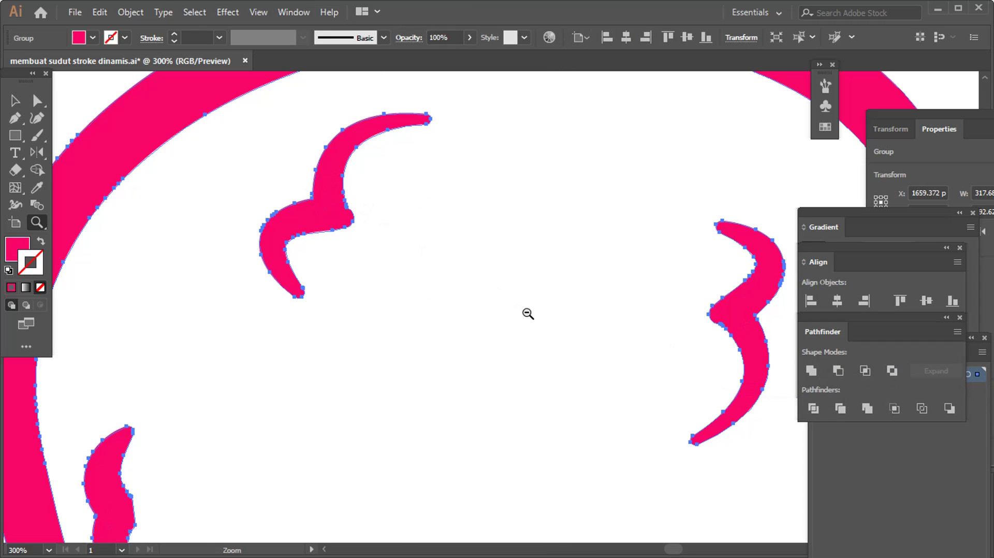
pyautogui.keyDown('alt'); pyautogui.click(527, 313); pyautogui.keyUp('alt')
pyautogui.keyDown('alt'); pyautogui.click(528, 316); pyautogui.keyUp('alt')
pyautogui.keyDown('alt'); pyautogui.click(526, 362); pyautogui.keyUp('alt')
pyautogui.keyDown('alt'); pyautogui.click(525, 392); pyautogui.keyUp('alt')
pyautogui.keyDown('alt'); pyautogui.click(491, 372); pyautogui.keyUp('alt')
# Step: Nudge the traced drumstick slightly to the right
pyautogui.press('v')
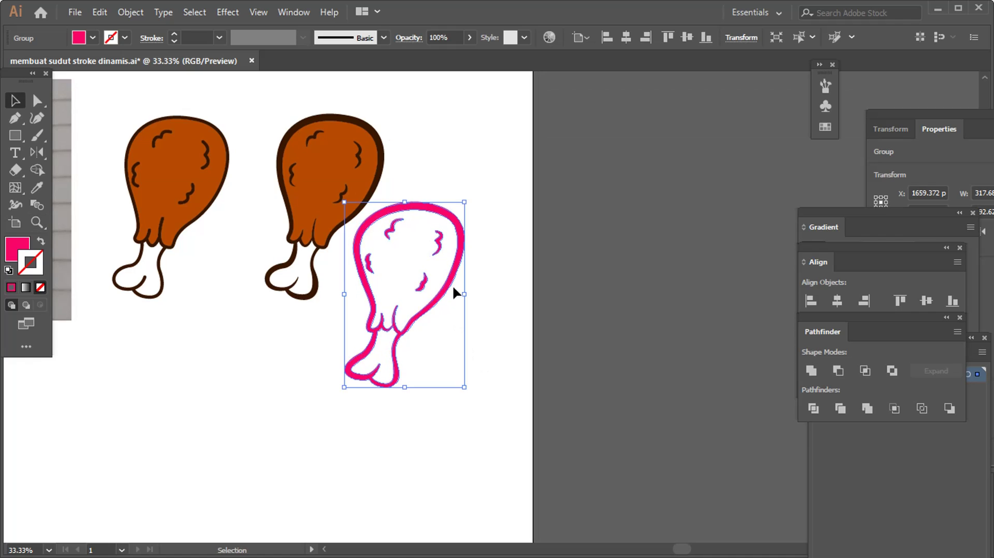
pyautogui.moveTo(454, 279); pyautogui.dragTo(474, 276)
pyautogui.press('z')
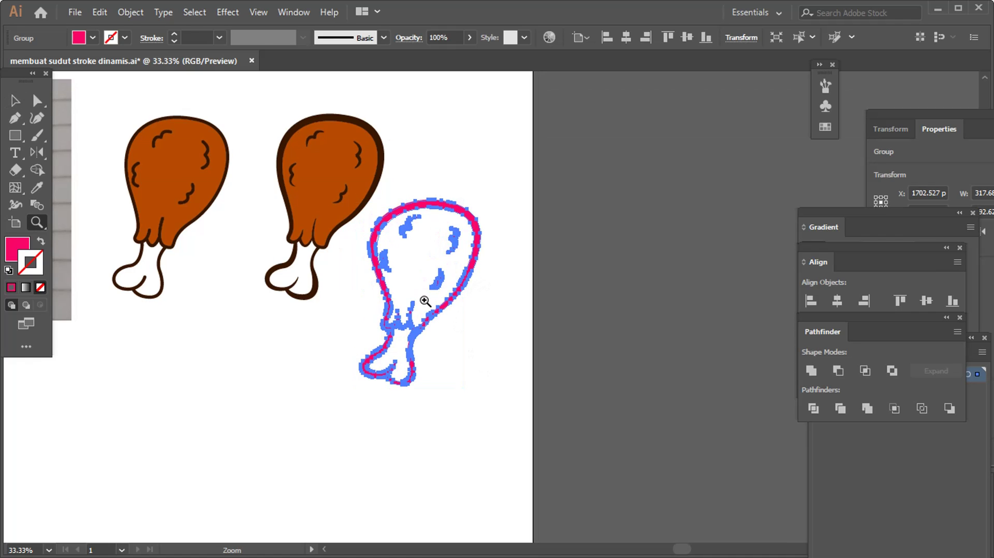
pyautogui.click(425, 301)
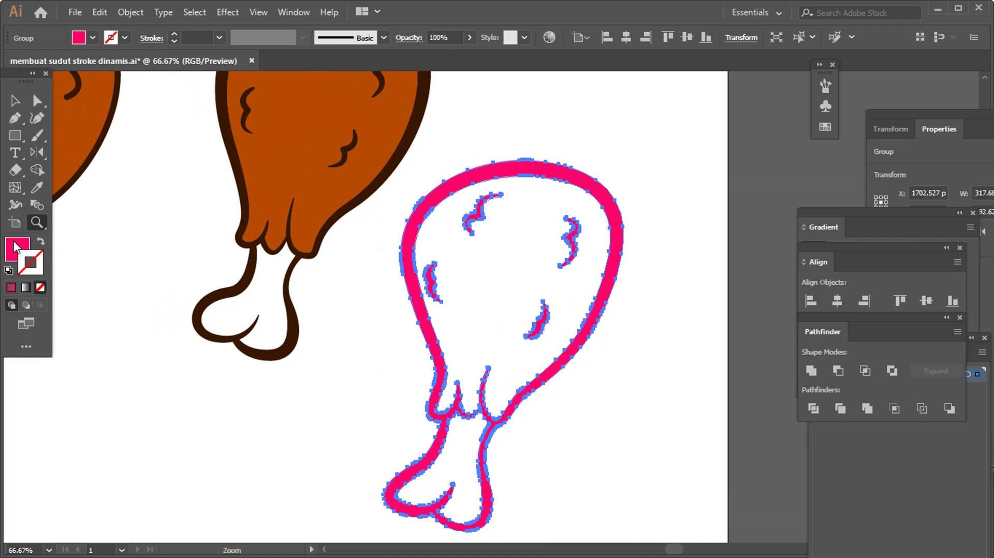
# Step: Recolour the traced outline dark brown (381701) by sampling the original drumstick's outline
pyautogui.doubleClick(15, 248)
pyautogui.click(594, 336)
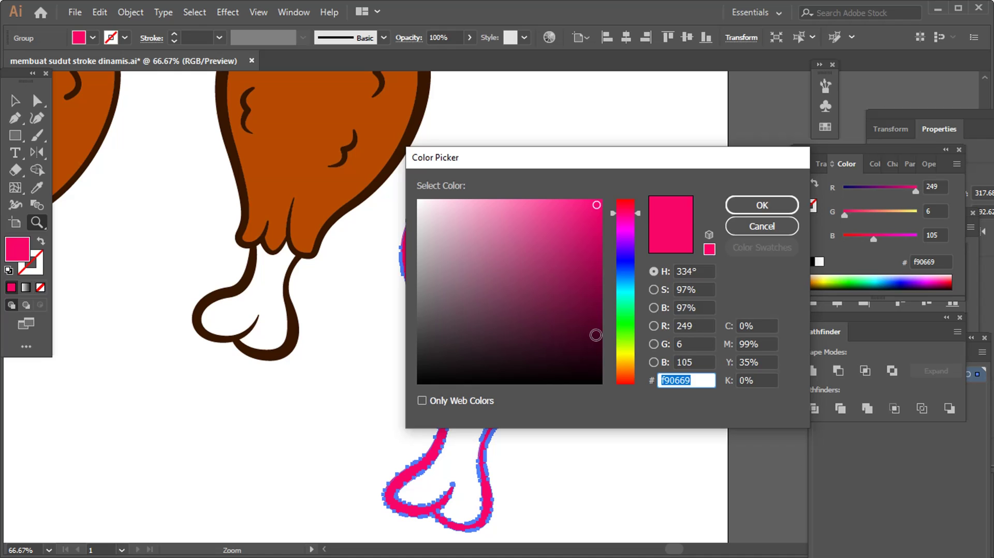
pyautogui.click(740, 207)
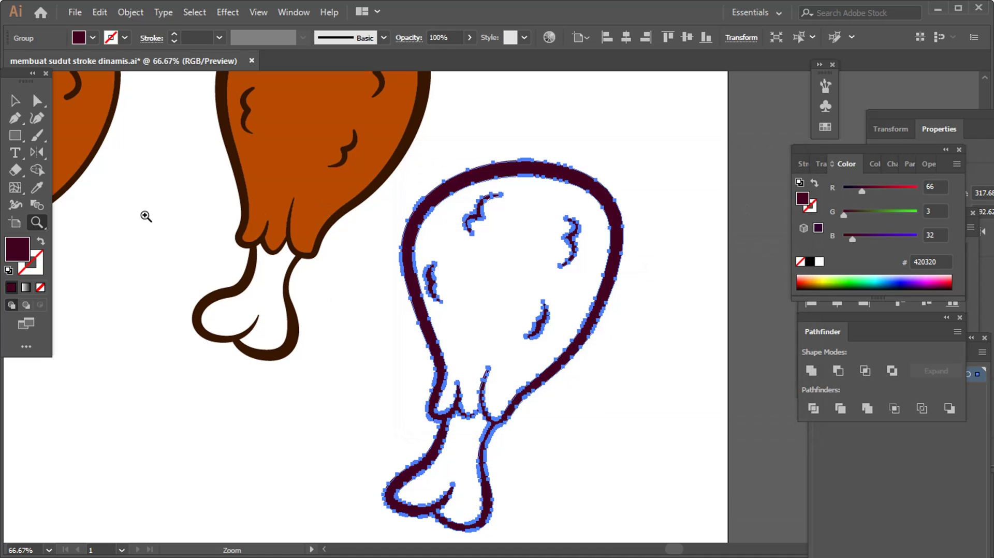
pyautogui.click(37, 187)
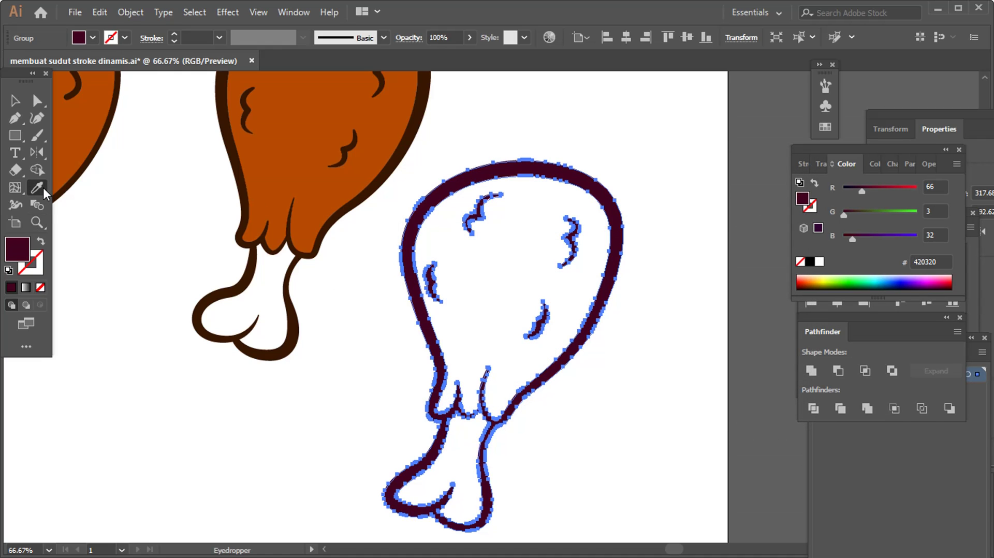
pyautogui.click(380, 180)
pyautogui.hotkey('ctrl', 'shift', 'a')
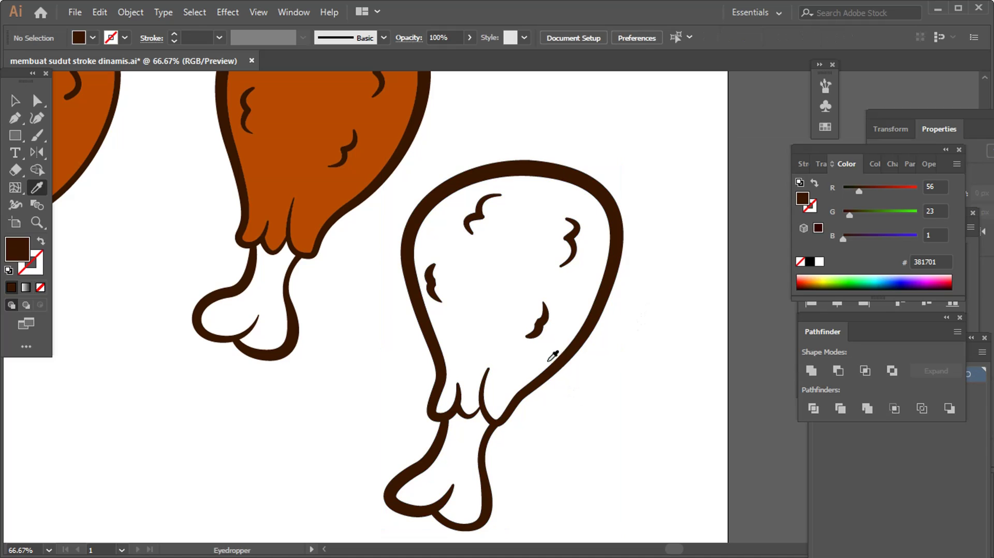
# Step: Draw a rectangle over the traced drumstick filled with the original's orange-brown (b74b02)
pyautogui.press('z')
pyautogui.hotkey('ctrl', '-')
pyautogui.moveTo(505, 322); pyautogui.dragTo(463, 280)
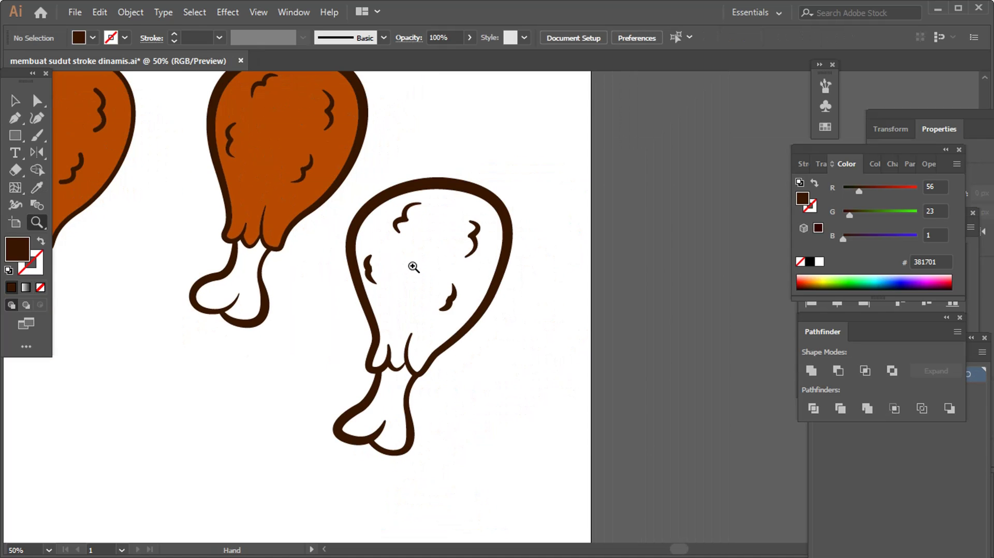
pyautogui.click(15, 135)
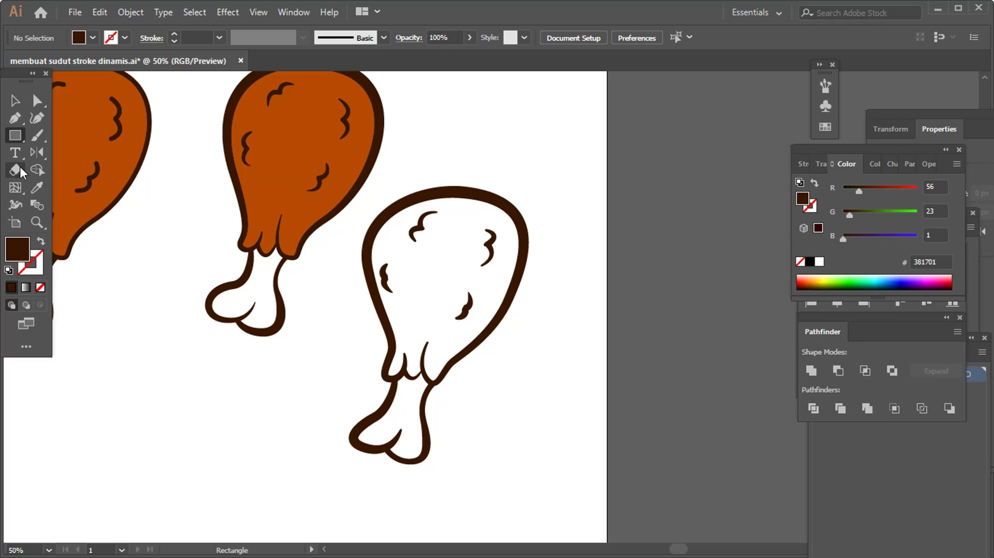
pyautogui.moveTo(332, 458); pyautogui.dragTo(564, 173)
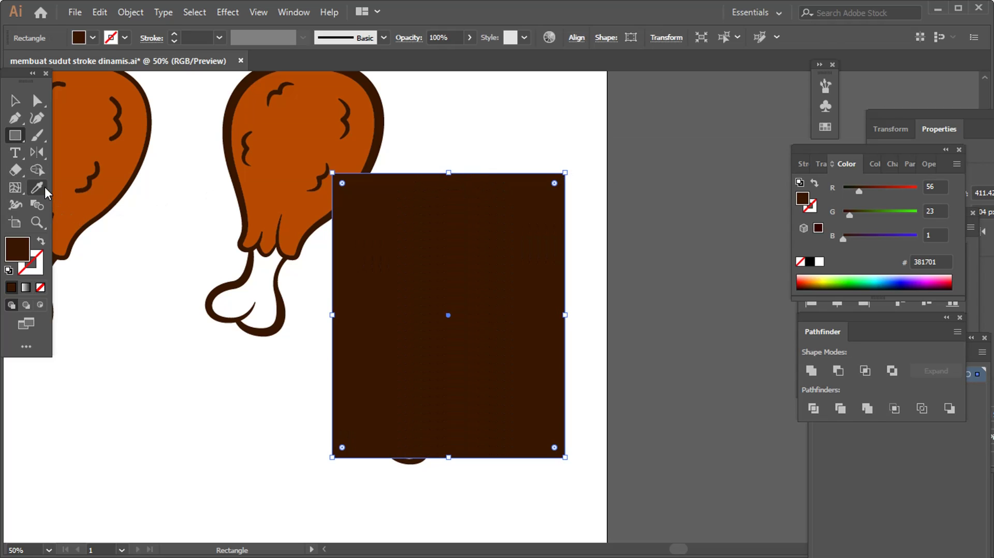
pyautogui.click(37, 187)
pyautogui.click(326, 143)
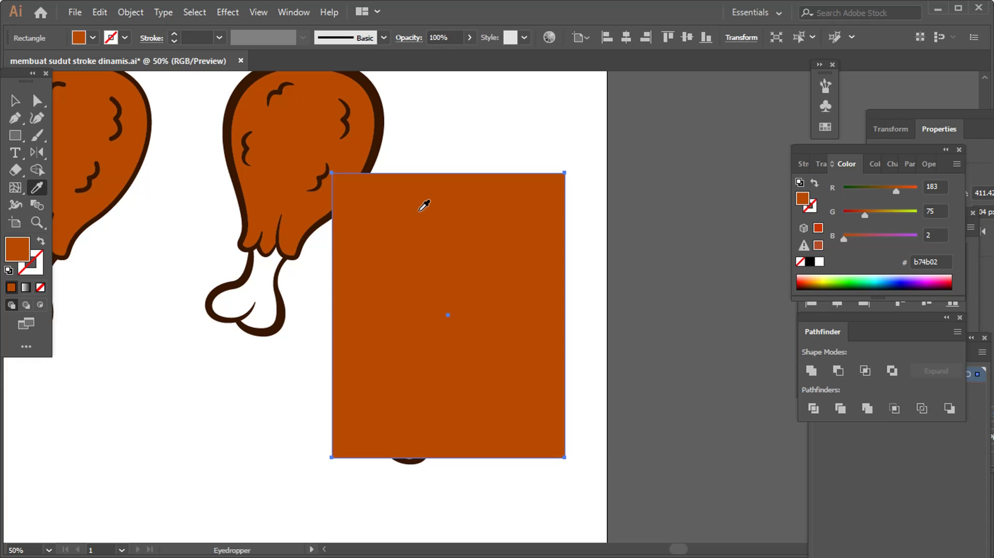
# Step: Send the rectangle to the back, extend it upward, and Divide it with the outline
pyautogui.press('ctrl')
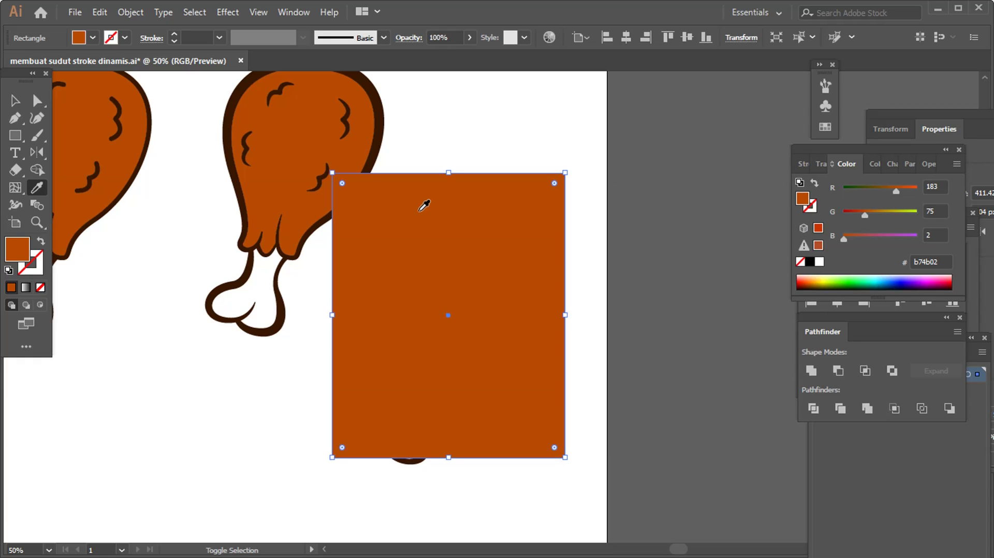
pyautogui.hotkey('ctrl', 'shift', '[')
pyautogui.press('v')
pyautogui.moveTo(511, 343); pyautogui.dragTo(510, 358)
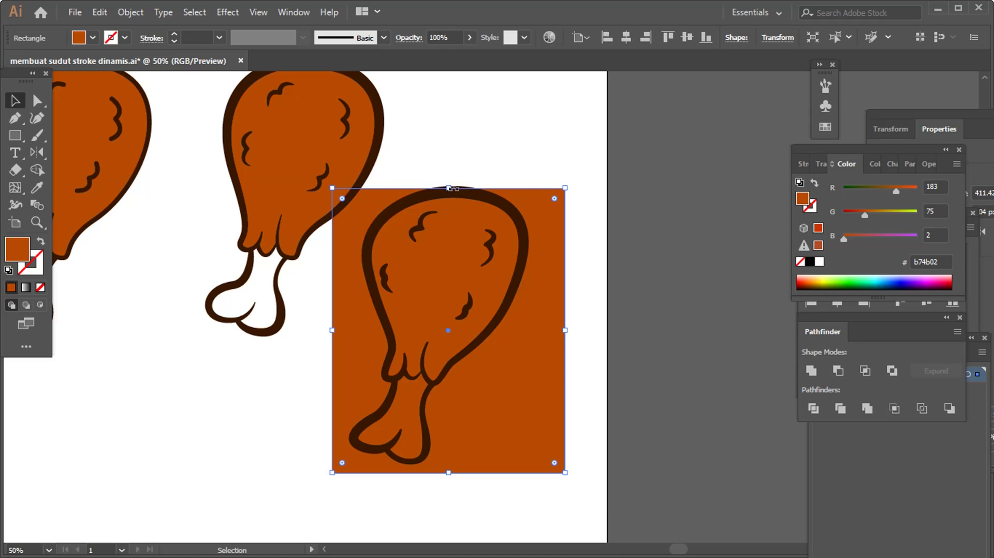
pyautogui.moveTo(452, 179); pyautogui.dragTo(452, 168)
pyautogui.keyDown('shift'); pyautogui.click(492, 207); pyautogui.keyUp('shift')
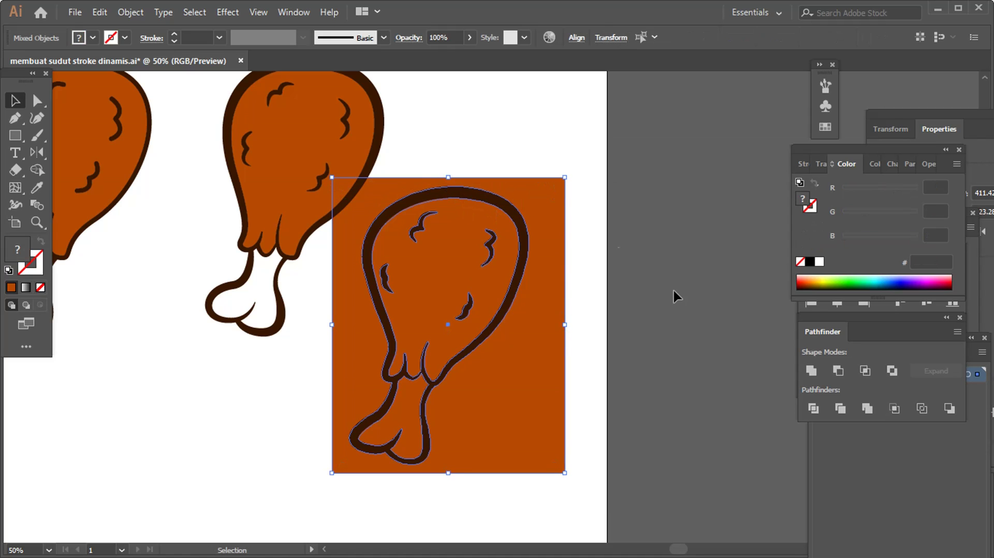
pyautogui.click(808, 412)
# Step: Ungroup the divided pieces and delete the outer orange surround
pyautogui.press('ctrl')
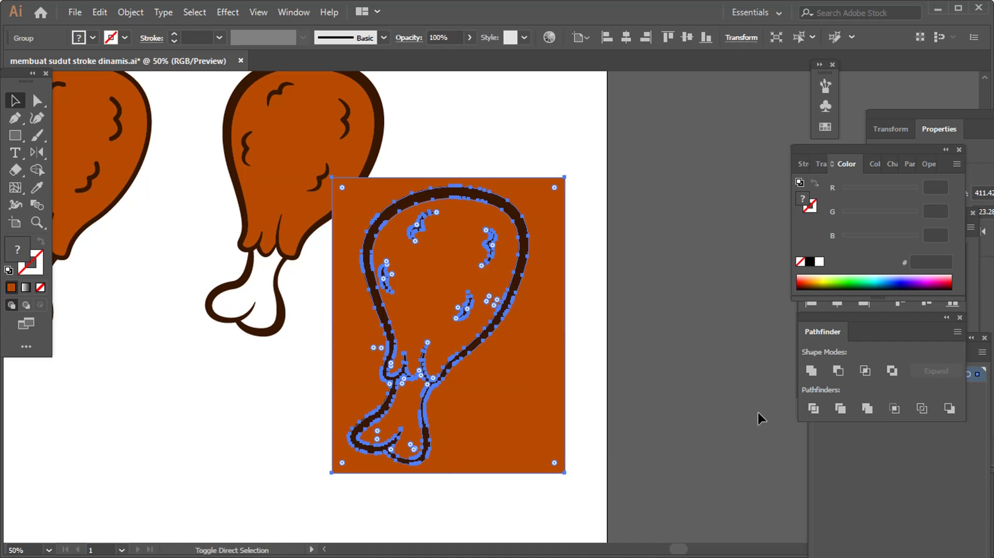
pyautogui.hotkey('ctrl', 'shift', 'g')
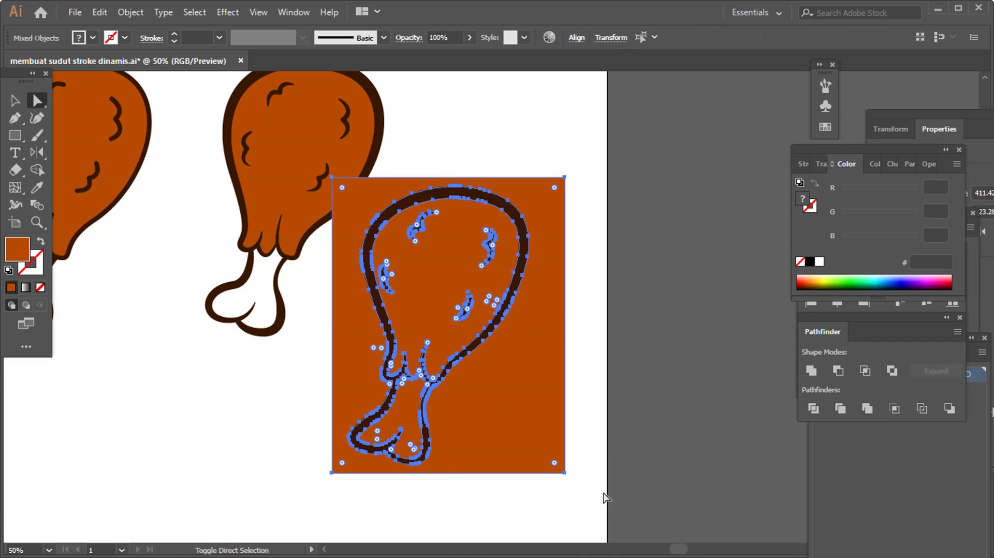
pyautogui.moveTo(531, 423); pyautogui.dragTo(611, 424)
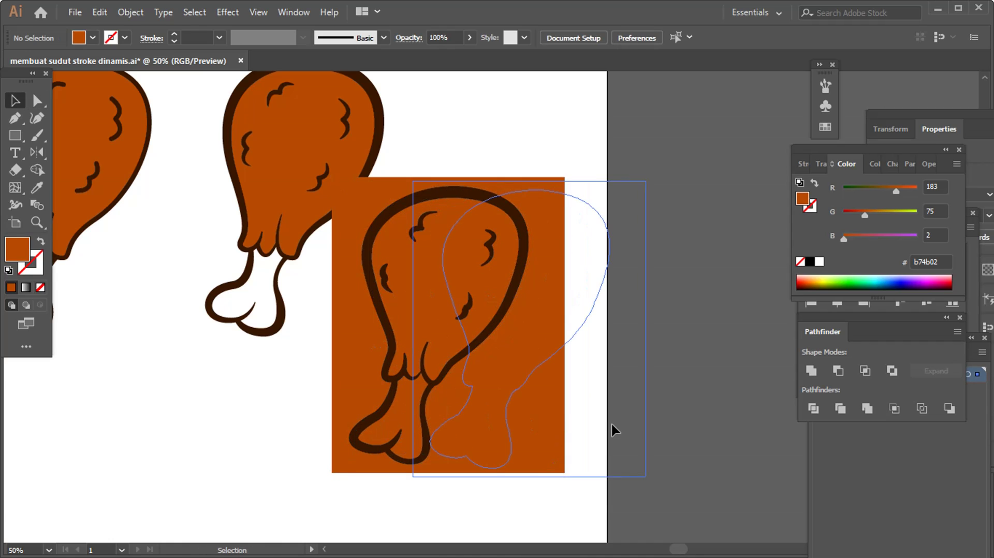
pyautogui.press('Delete')
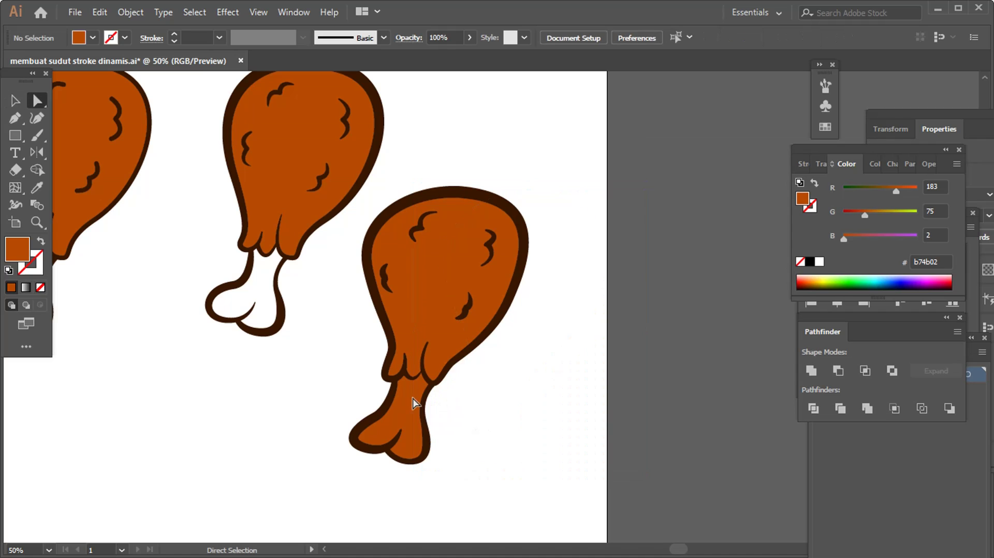
# Step: Give the traced bone the original bone's white fill
pyautogui.click(408, 399)
pyautogui.press('i')
pyautogui.click(266, 288)
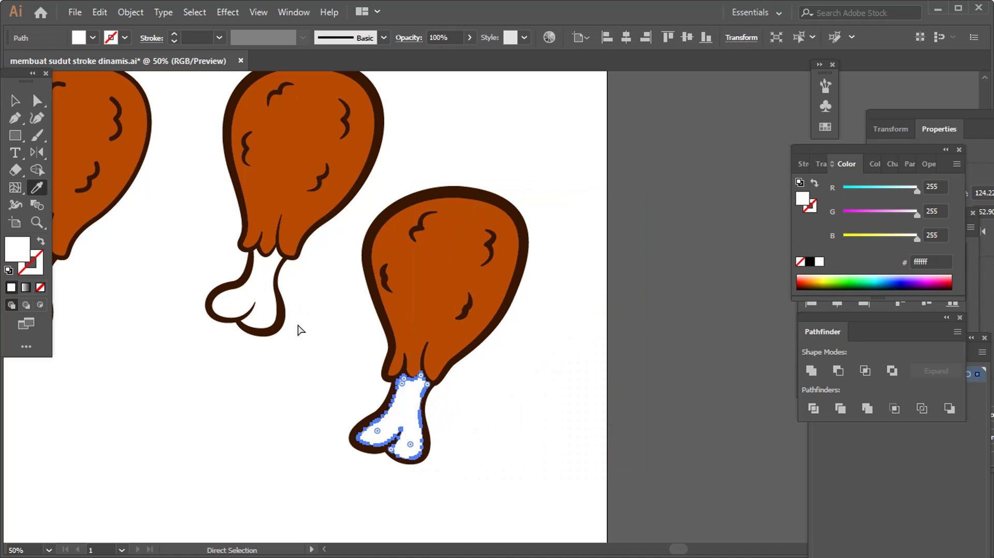
pyautogui.hotkey('ctrl', 'shift', 'a')
pyautogui.press('z')
pyautogui.keyDown('alt'); pyautogui.click(462, 329); pyautogui.keyUp('alt')
pyautogui.click(486, 278)
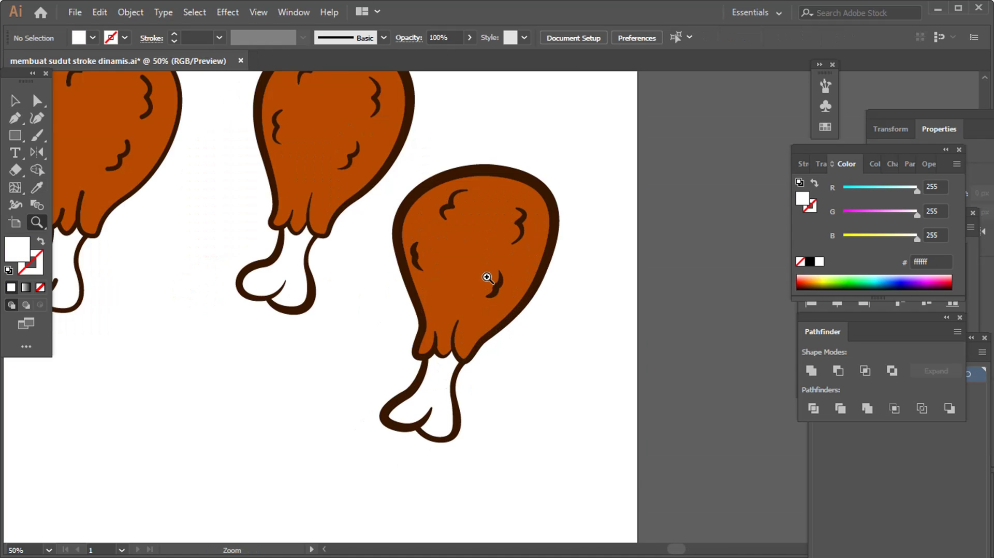
pyautogui.click(486, 277)
pyautogui.moveTo(485, 277)
pyautogui.mouseDown()
pyautogui.moveTo(516, 287)
pyautogui.moveTo(532, 373)
pyautogui.mouseUp()
pyautogui.click(516, 288)
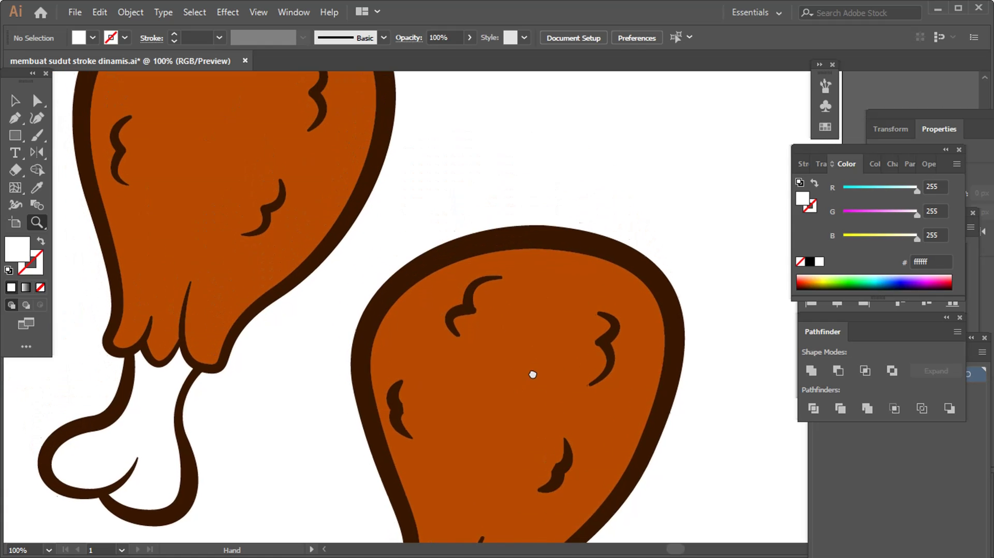
pyautogui.keyDown('alt'); pyautogui.click(480, 338); pyautogui.keyUp('alt')
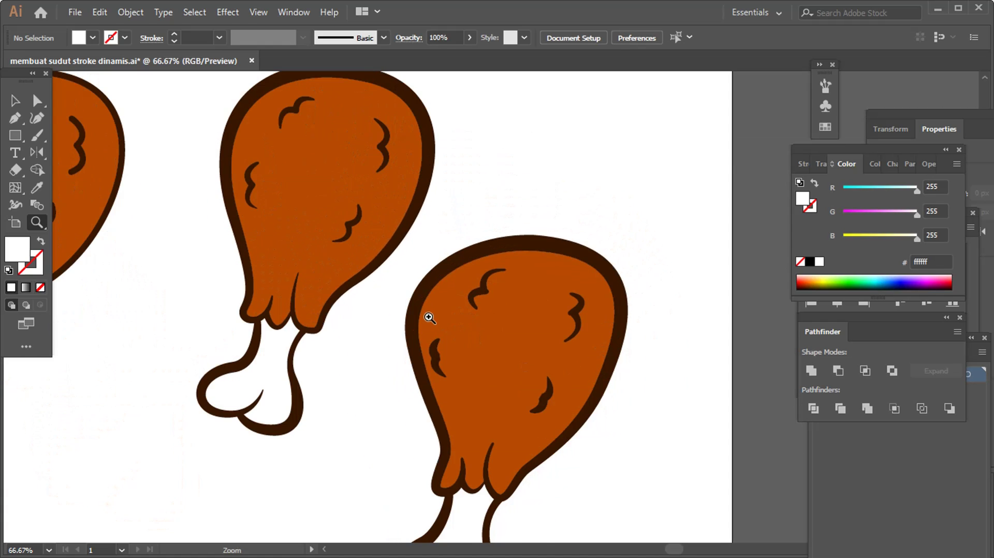
pyautogui.moveTo(429, 318); pyautogui.dragTo(498, 300)
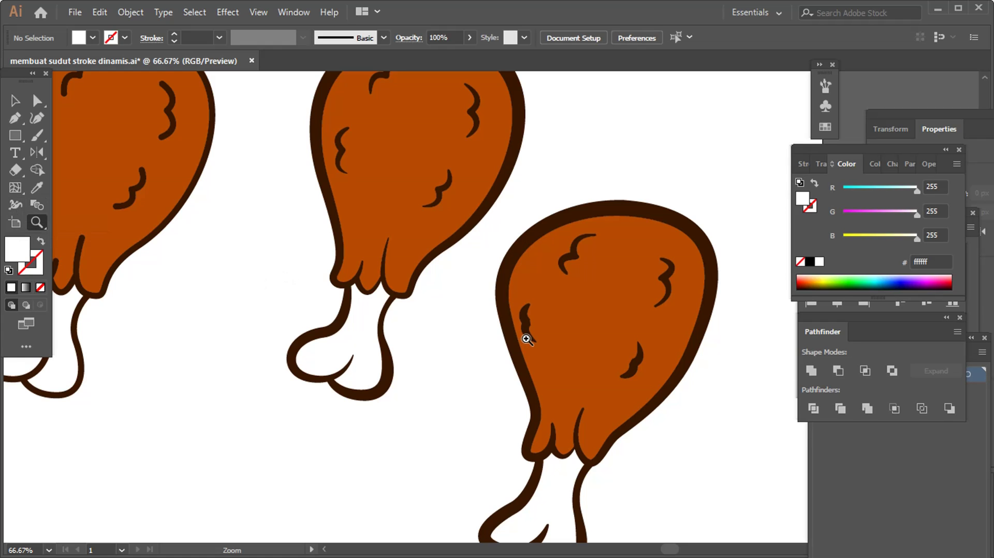
pyautogui.keyDown('alt'); pyautogui.click(542, 340); pyautogui.keyUp('alt')
pyautogui.moveTo(536, 339); pyautogui.dragTo(582, 353)
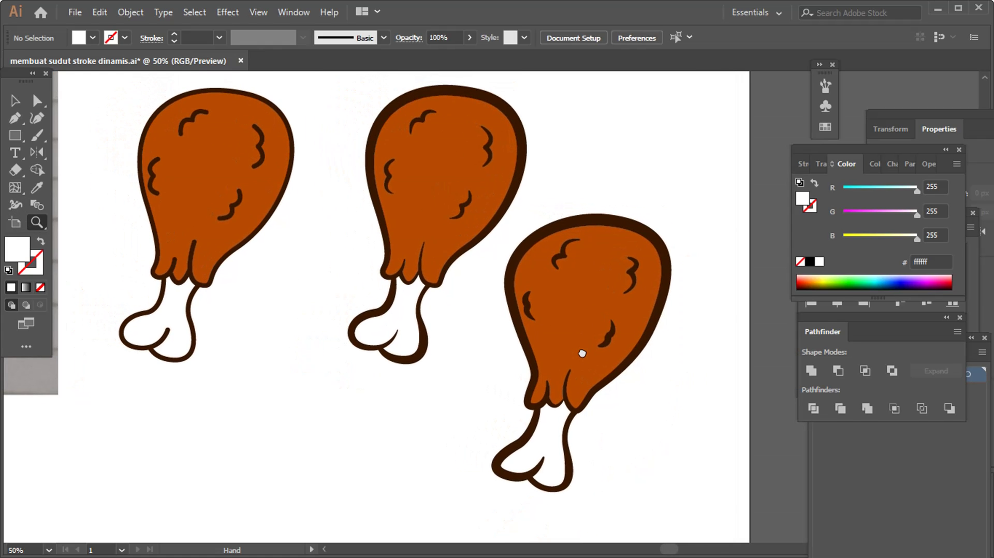